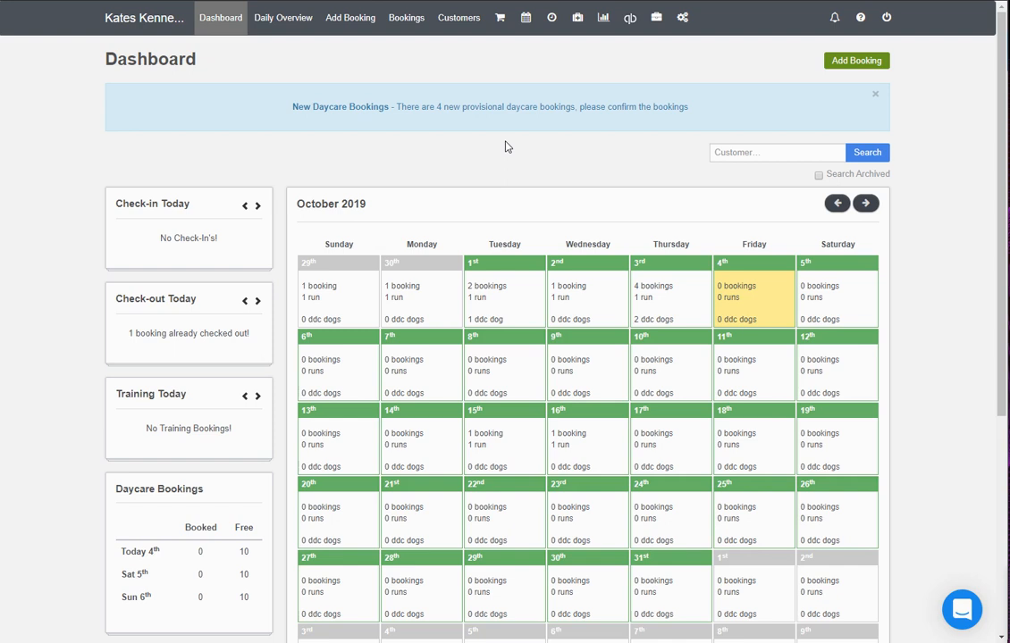
Open the additional services settings and review the charge details of the Additional Walk service, leaving them as they are
{"action": "left_click", "coordinate": [681, 22]}
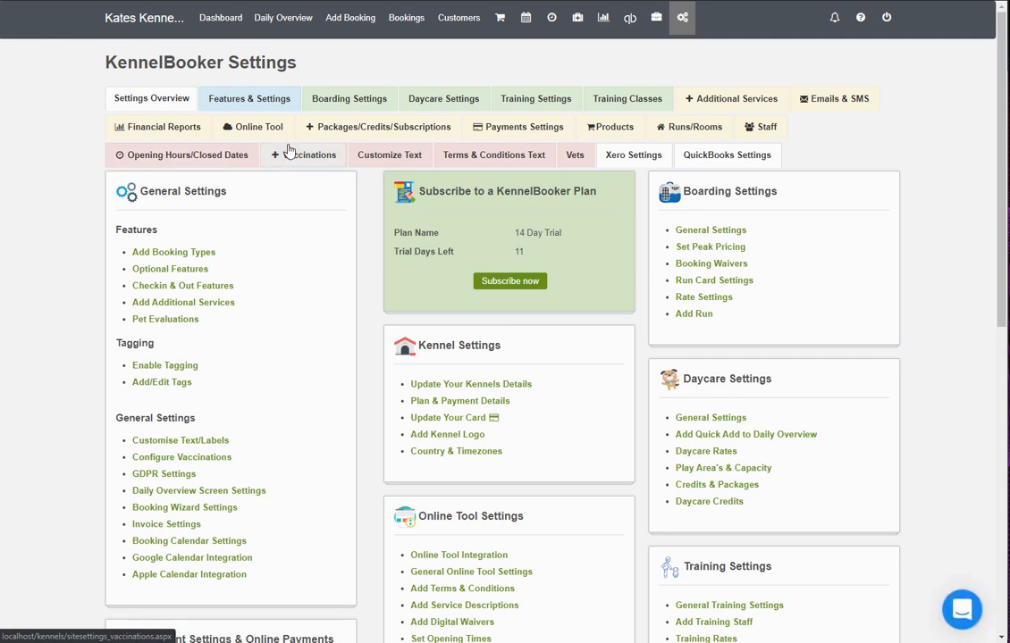
{"action": "left_click", "coordinate": [733, 100]}
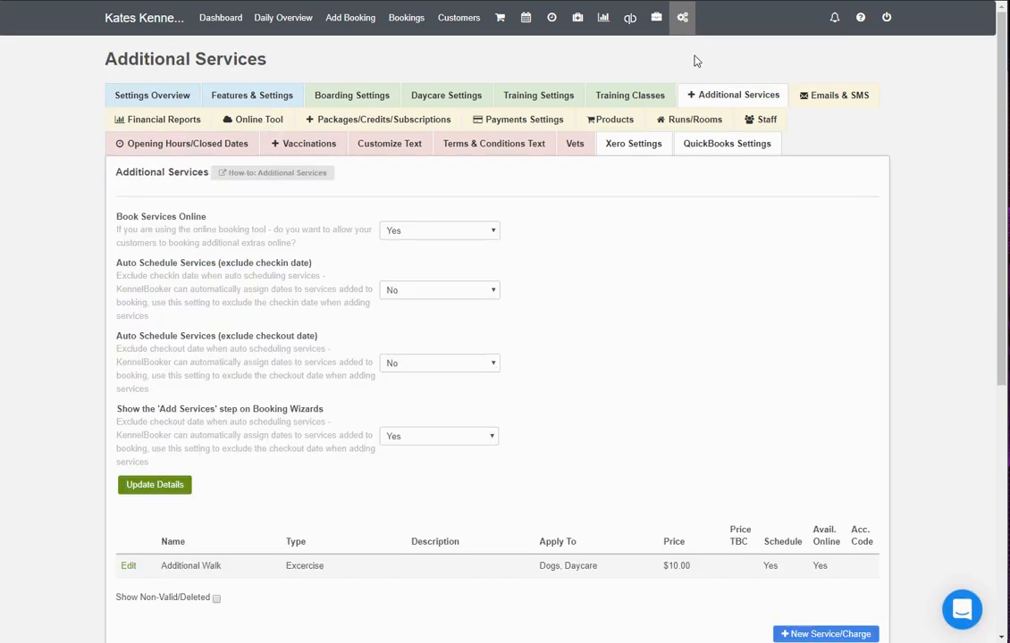
{"action": "scroll", "coordinate": [697, 61], "scroll_direction": "down", "scroll_amount": 2}
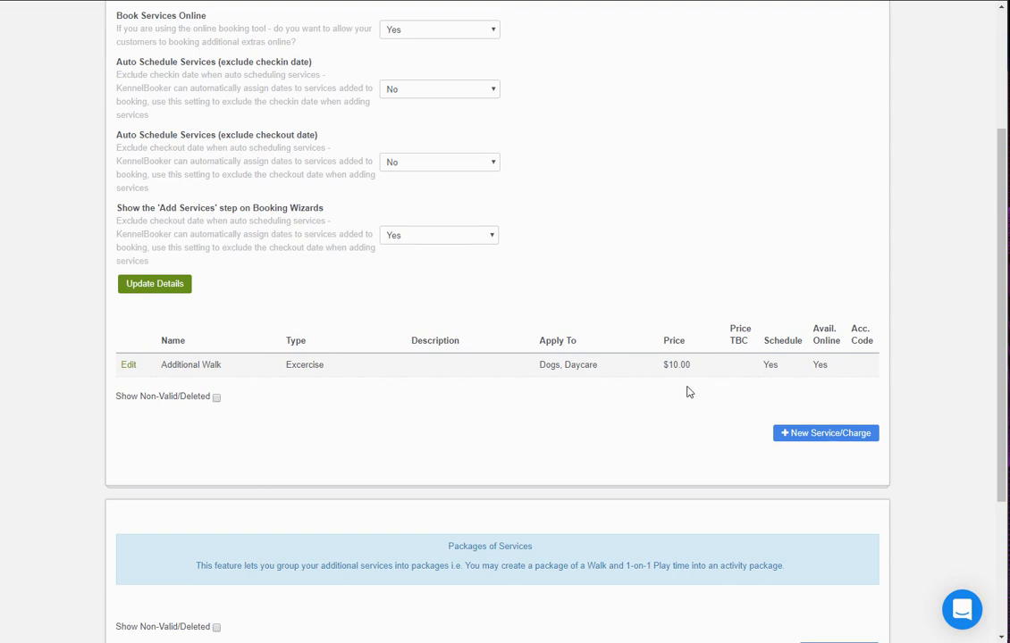
{"action": "left_click", "coordinate": [128, 366]}
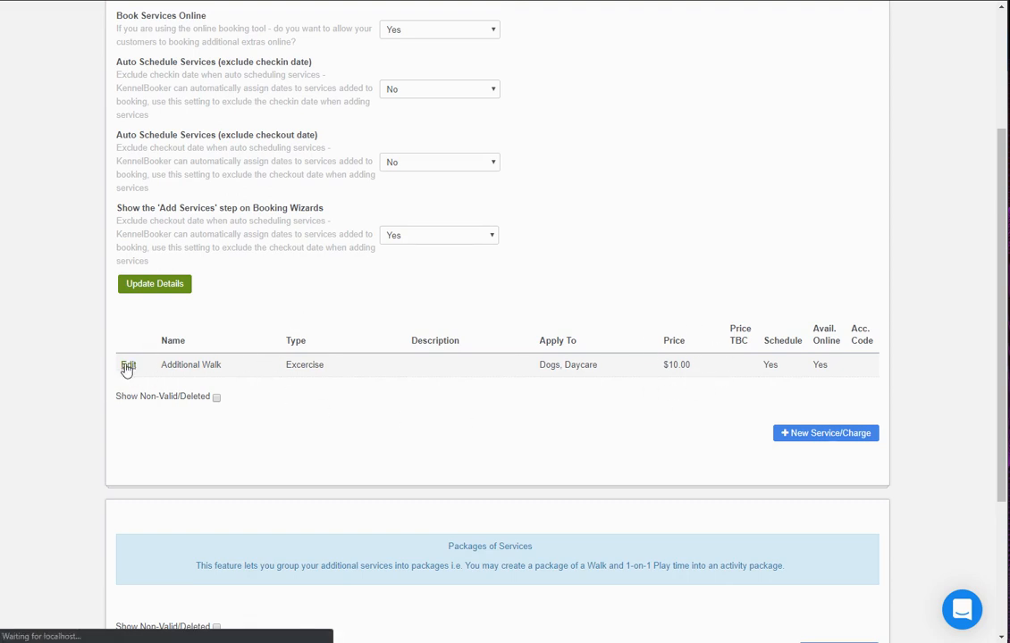
{"action": "scroll", "coordinate": [387, 277], "scroll_direction": "down", "scroll_amount": 2}
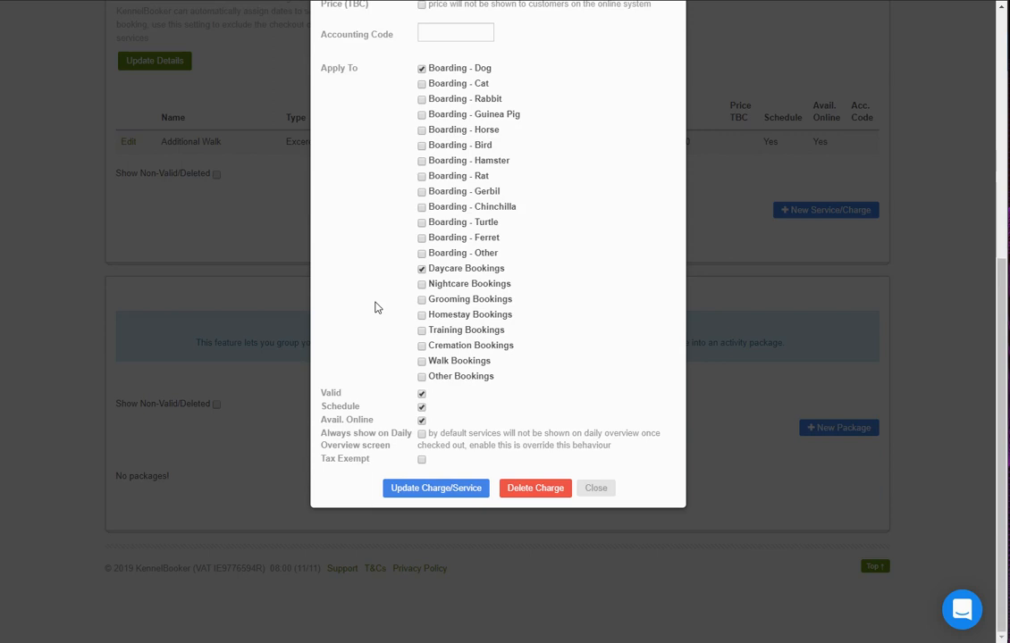
{"action": "scroll", "coordinate": [380, 286], "scroll_direction": "up", "scroll_amount": 3}
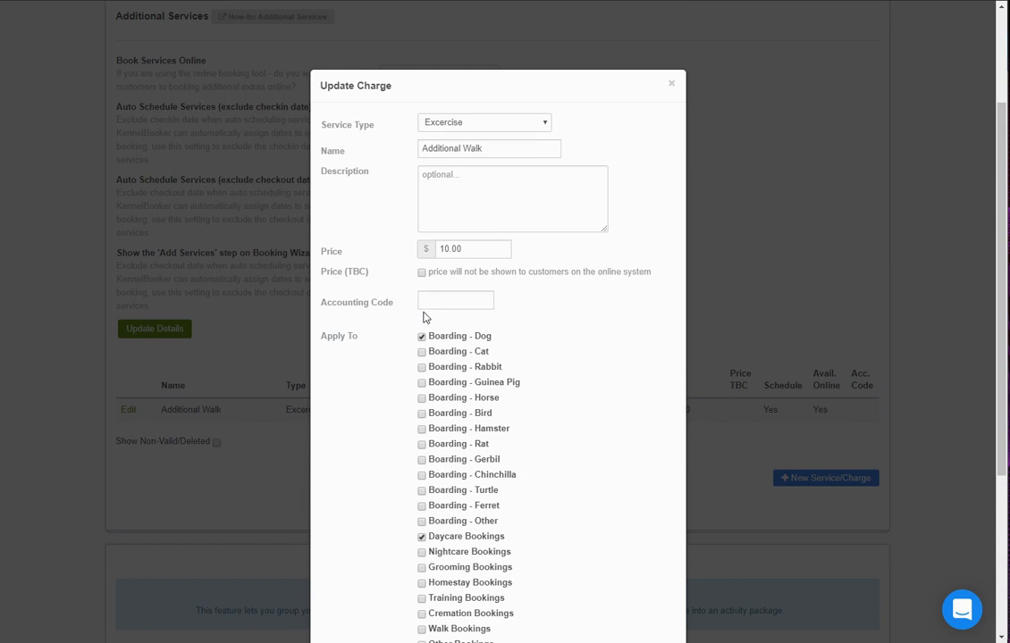
{"action": "left_click", "coordinate": [672, 86]}
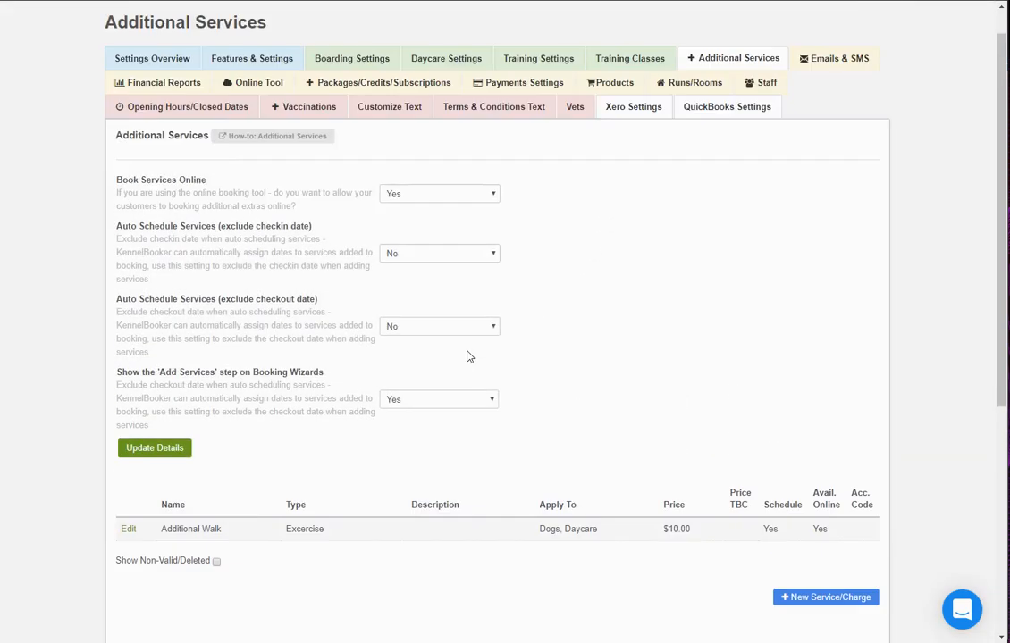
Open the packages, credits and subscriptions settings and review the credit package options and existing daycare packages
{"action": "scroll", "coordinate": [469, 354], "scroll_direction": "up", "scroll_amount": 2}
{"action": "left_click", "coordinate": [358, 122]}
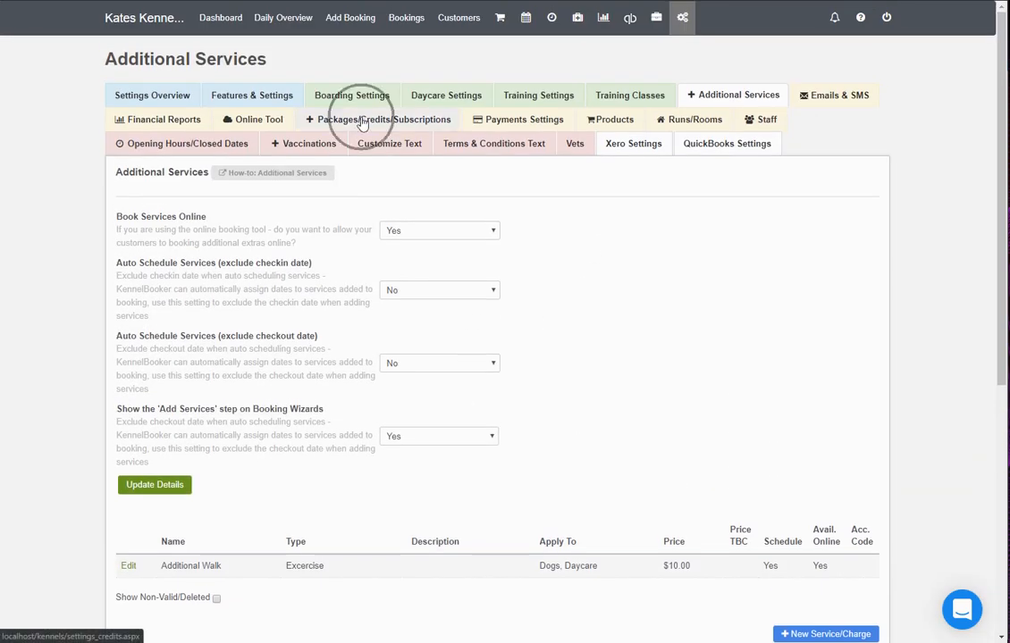
{"action": "scroll", "coordinate": [331, 465], "scroll_direction": "down", "scroll_amount": 1}
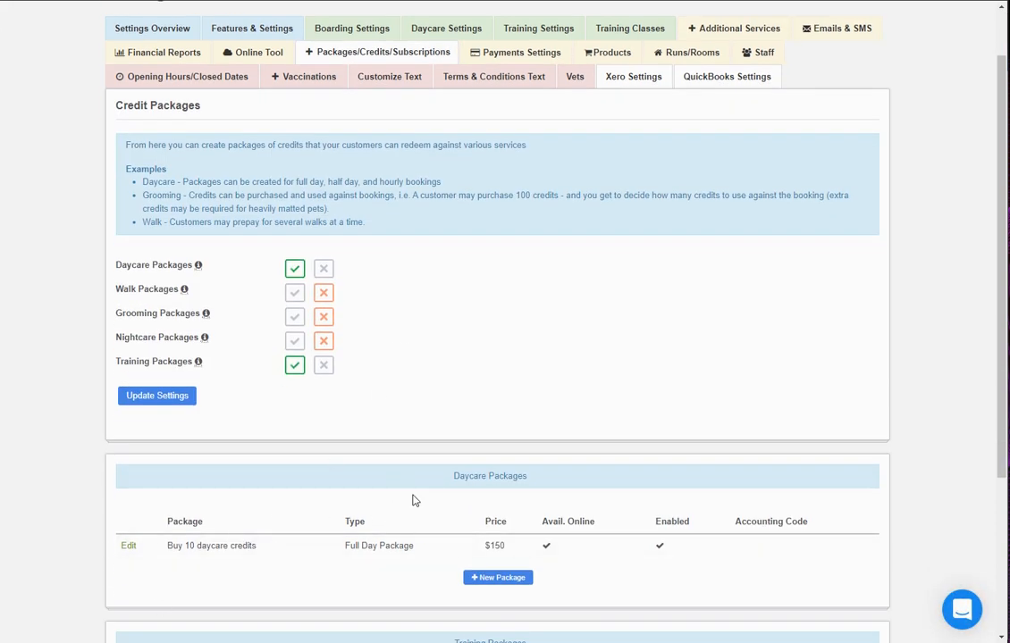
{"action": "scroll", "coordinate": [413, 500], "scroll_direction": "up", "scroll_amount": 1}
{"action": "scroll", "coordinate": [417, 493], "scroll_direction": "down", "scroll_amount": 1}
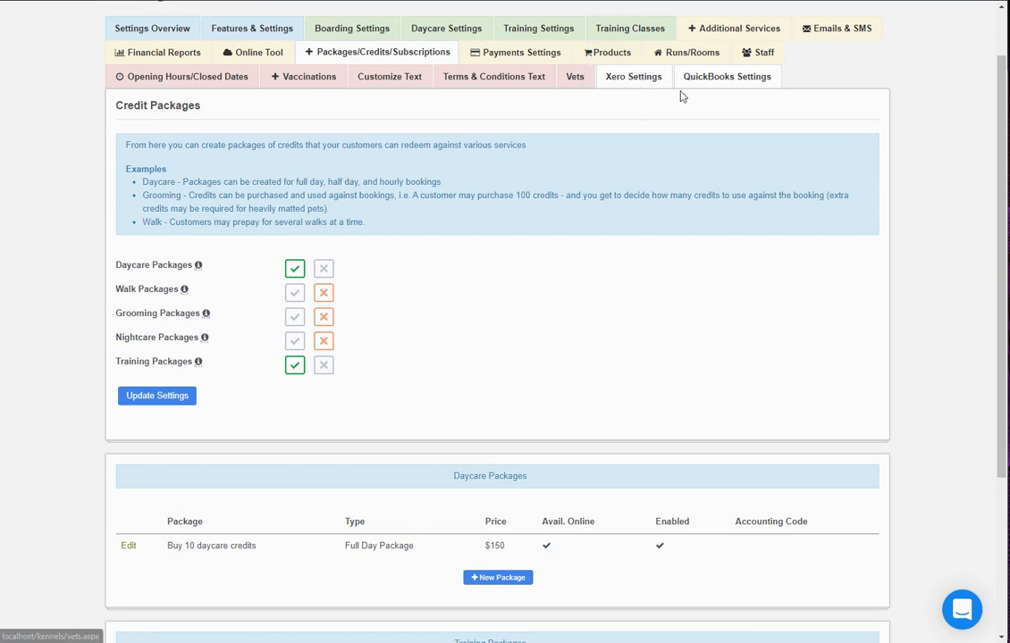
Open the Xero accounting settings and examine the booking code fields
{"action": "left_click", "coordinate": [646, 80]}
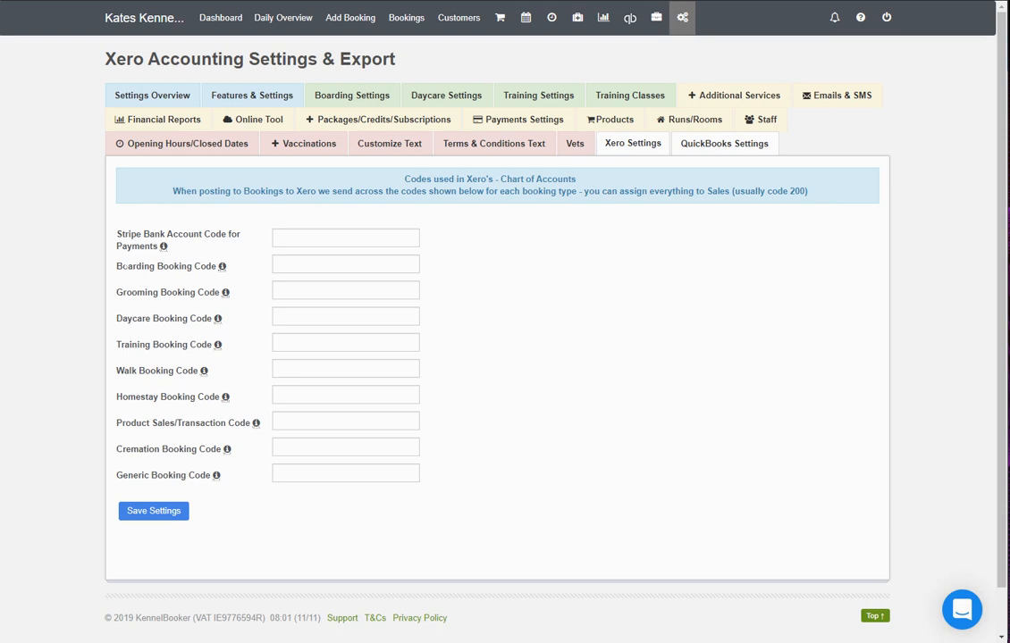
{"action": "left_click_drag", "start_coordinate": [119, 266], "coordinate": [199, 266]}
{"action": "left_click", "coordinate": [152, 274]}
Switch to Xero and open the products and services list from the organization's dashboard
{"action": "left_click", "coordinate": [530, 622]}
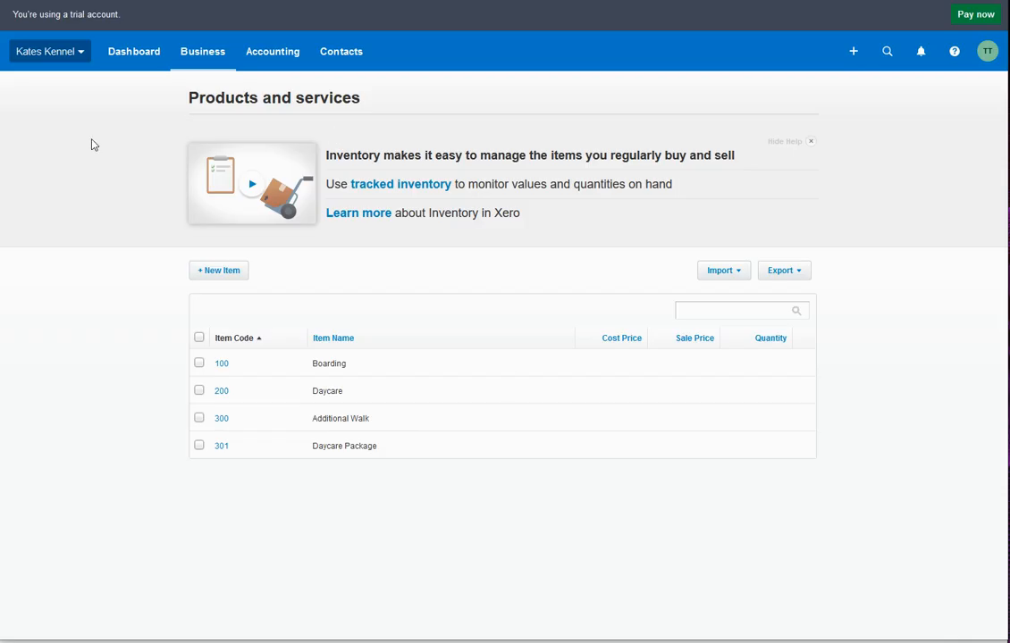
{"action": "left_click", "coordinate": [127, 61]}
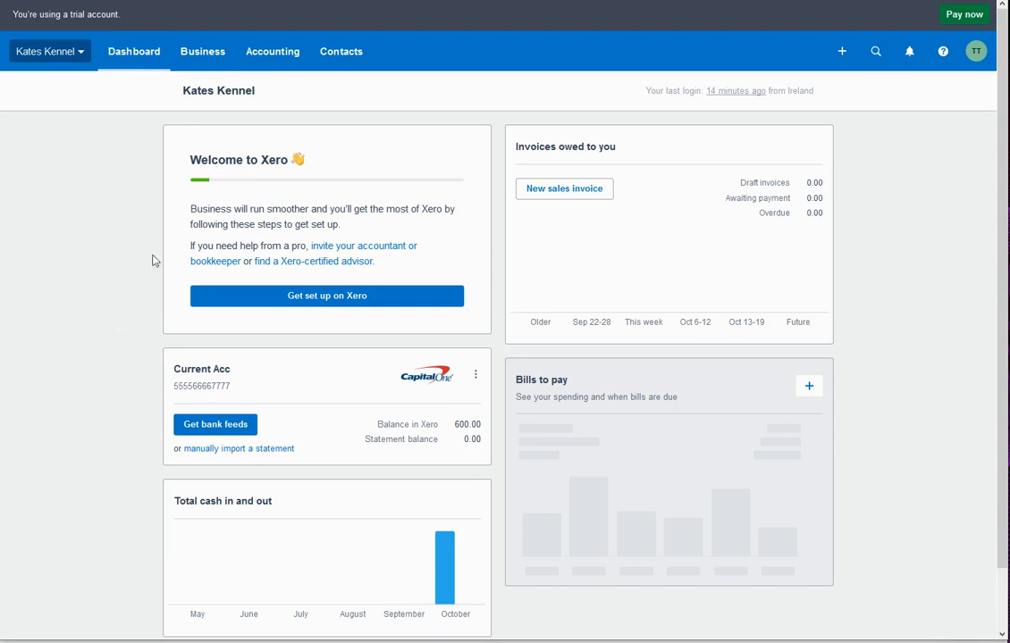
{"action": "left_click", "coordinate": [210, 55]}
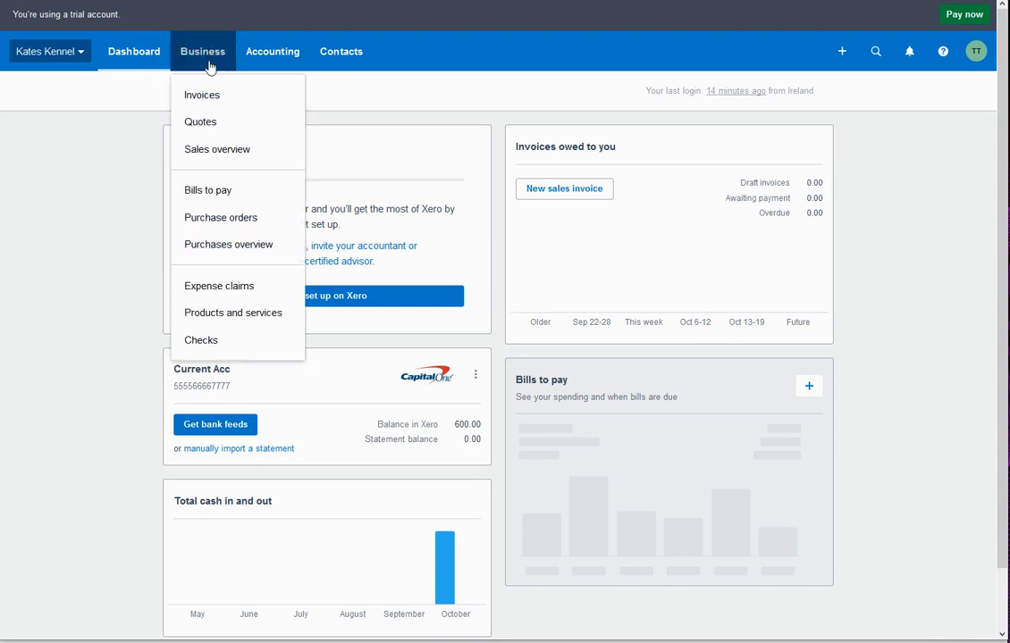
{"action": "left_click", "coordinate": [245, 317]}
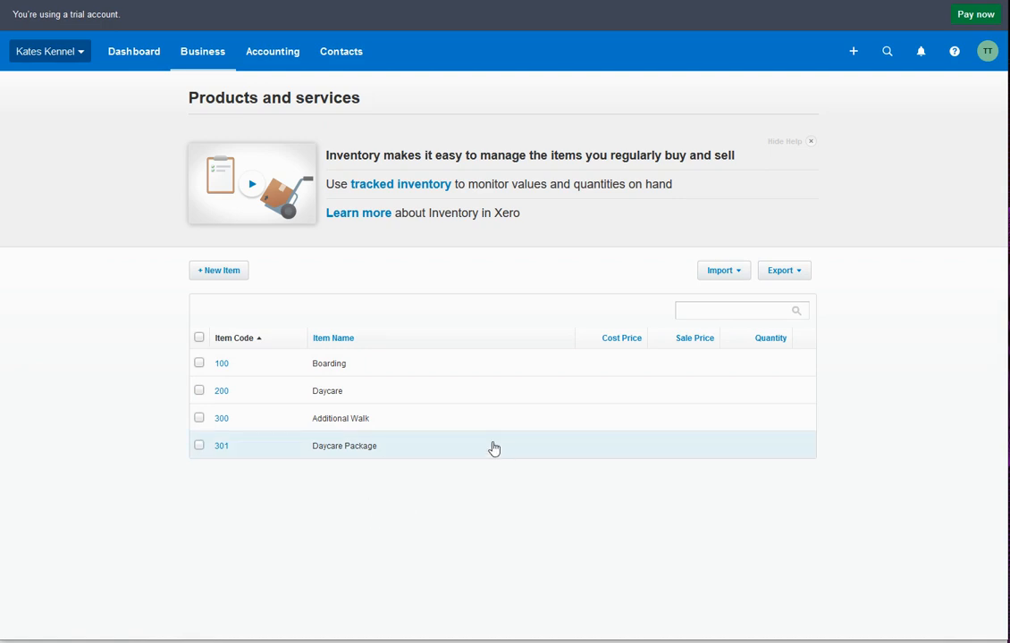
Start a new item with the item code 302 and the name Walk Package
{"action": "left_click", "coordinate": [228, 277]}
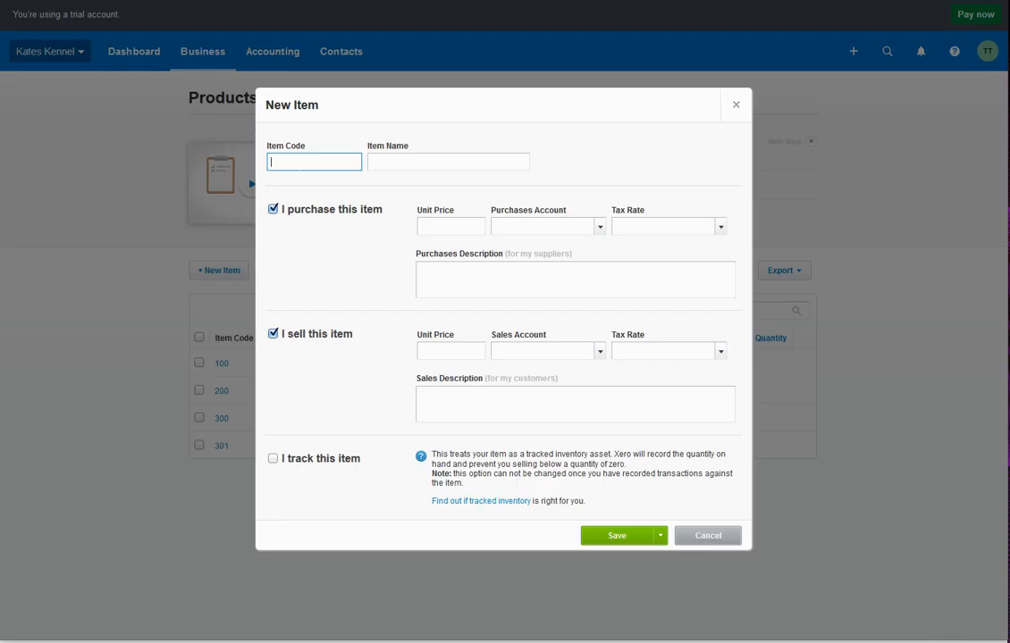
{"action": "left_click", "coordinate": [300, 162]}
{"action": "type", "text": "302"}
{"action": "left_click", "coordinate": [434, 167]}
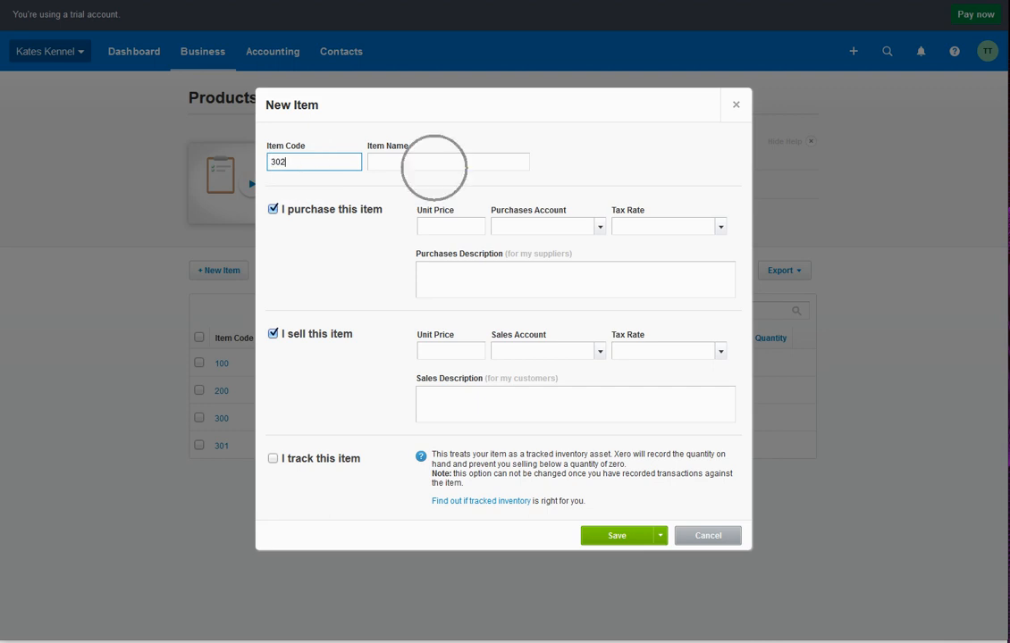
{"action": "type", "text": "Walk"}
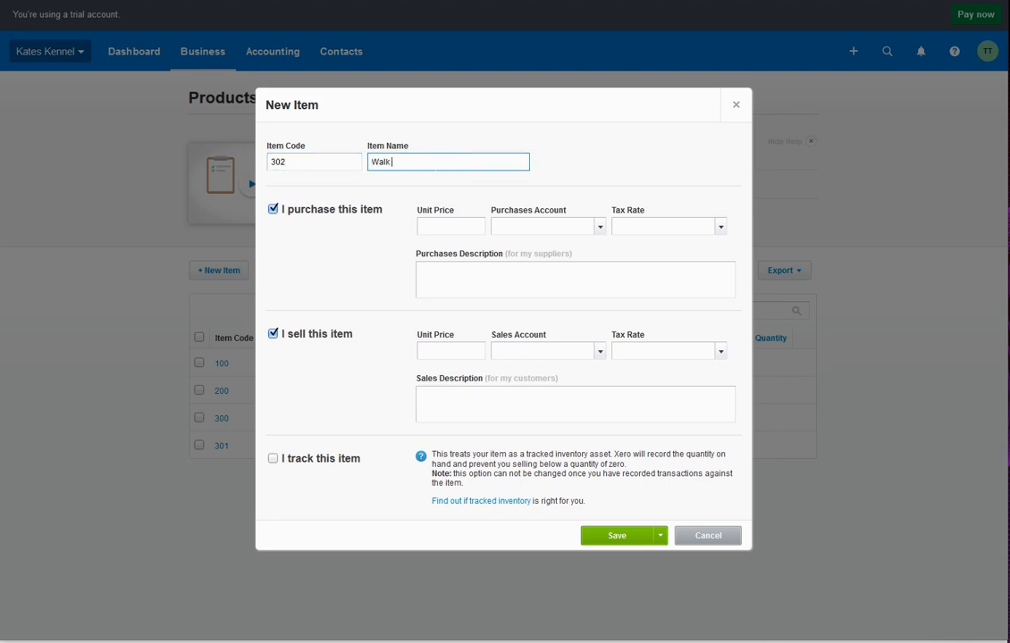
{"action": "type", "text": " Package"}
Make the Walk Package item sell-only with sales account 4000 - Sales and State Tax (10%), and save it
{"action": "left_click", "coordinate": [273, 209]}
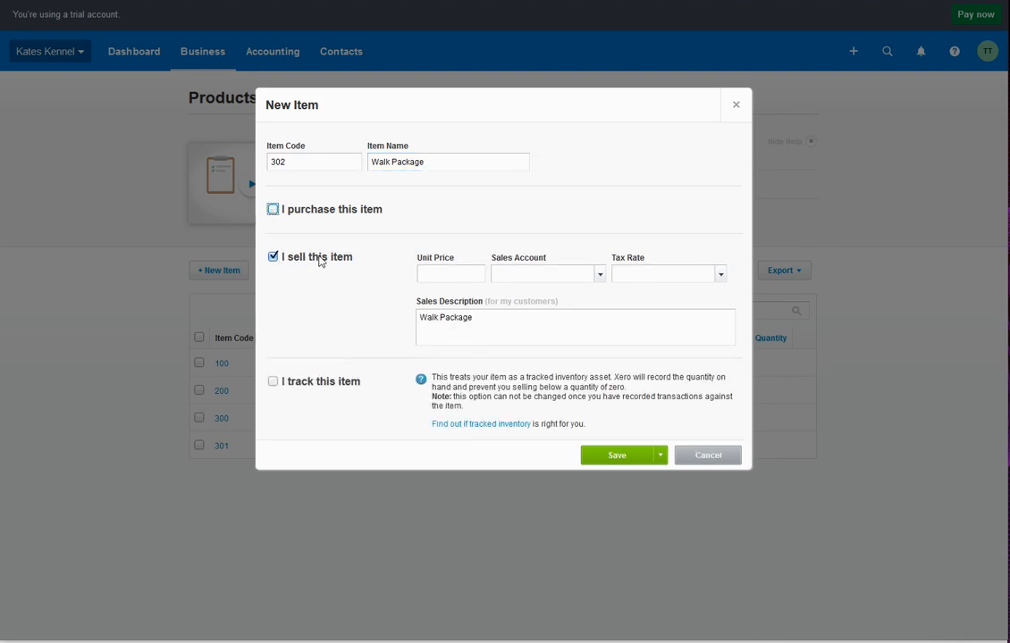
{"action": "left_click", "coordinate": [598, 274]}
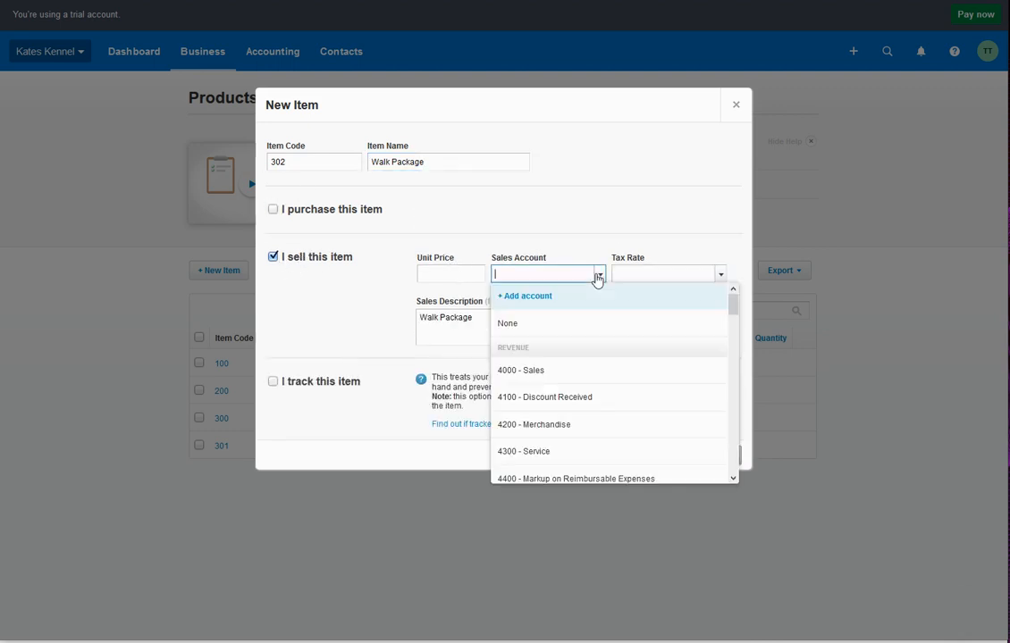
{"action": "left_click", "coordinate": [574, 370]}
{"action": "left_click", "coordinate": [722, 281]}
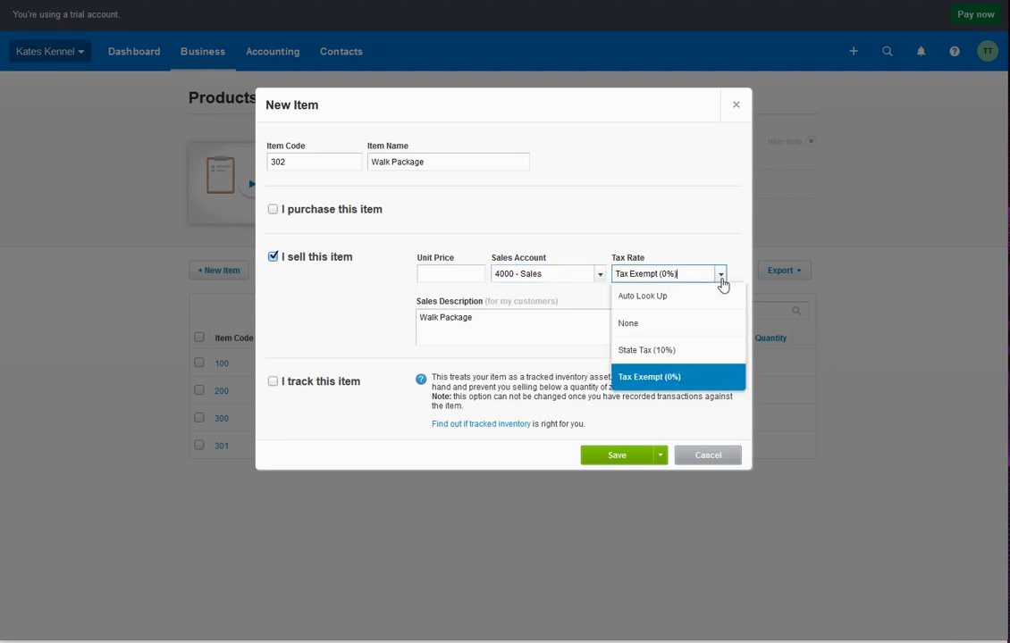
{"action": "left_click", "coordinate": [690, 350]}
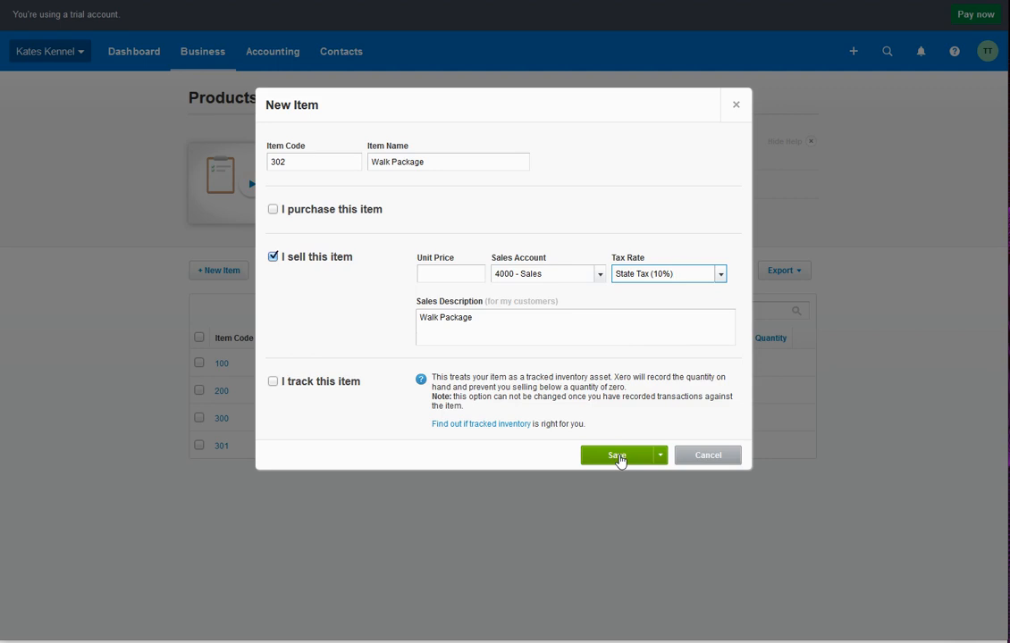
{"action": "left_click", "coordinate": [618, 458]}
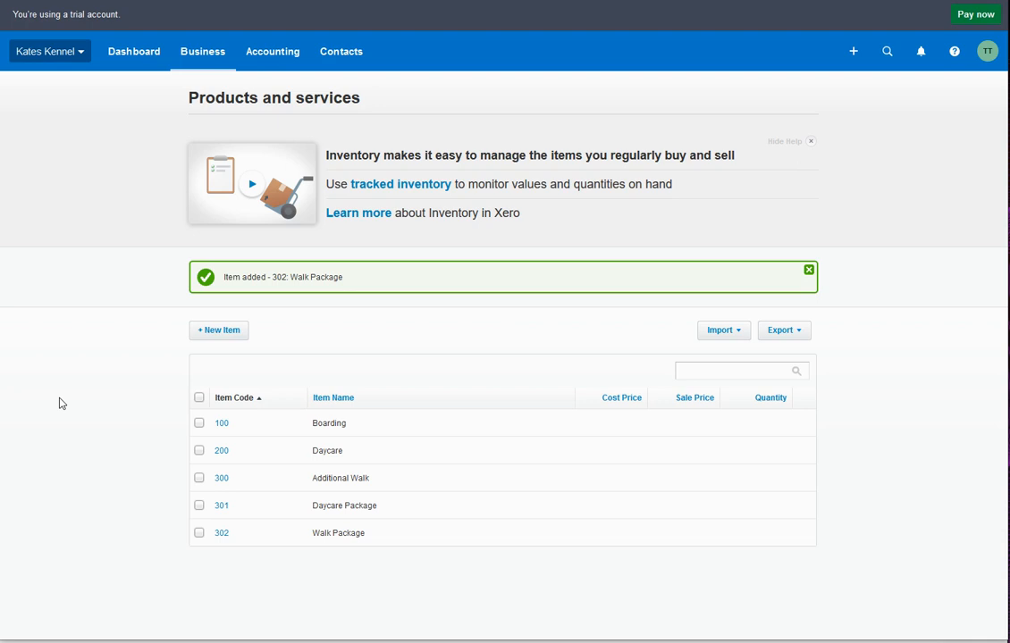
Open the chart of accounts, look at the bank choices for adding a bank account, and return to the chart
{"action": "left_click", "coordinate": [281, 58]}
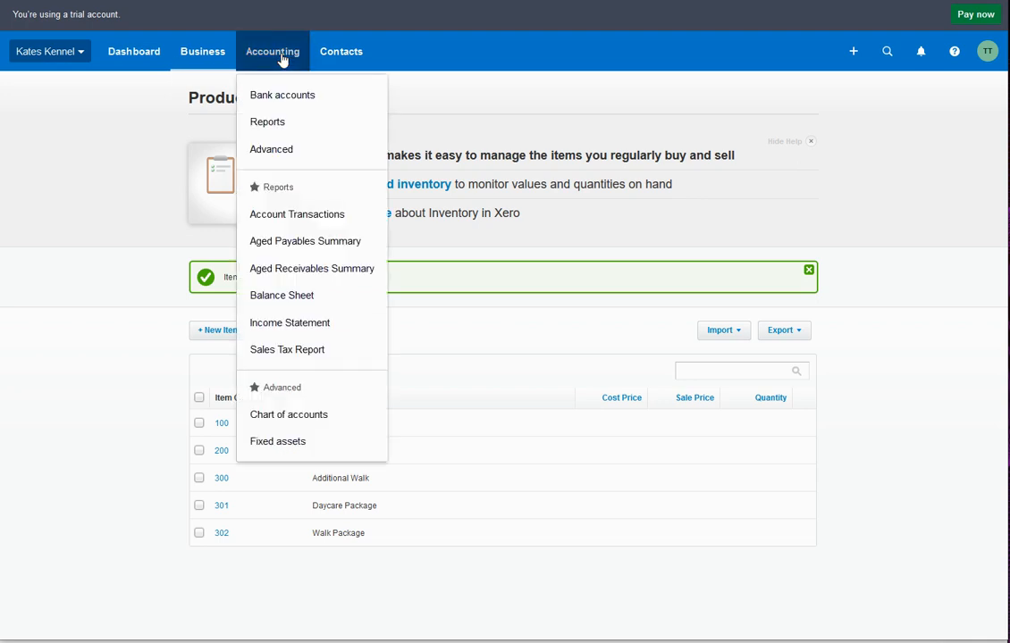
{"action": "left_click", "coordinate": [327, 418]}
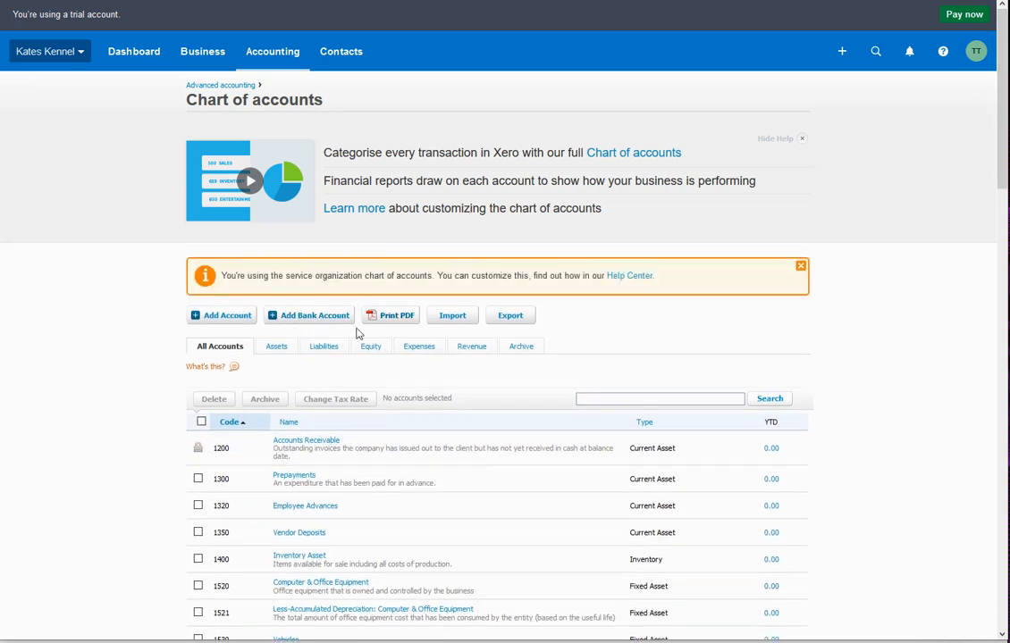
{"action": "left_click", "coordinate": [314, 317]}
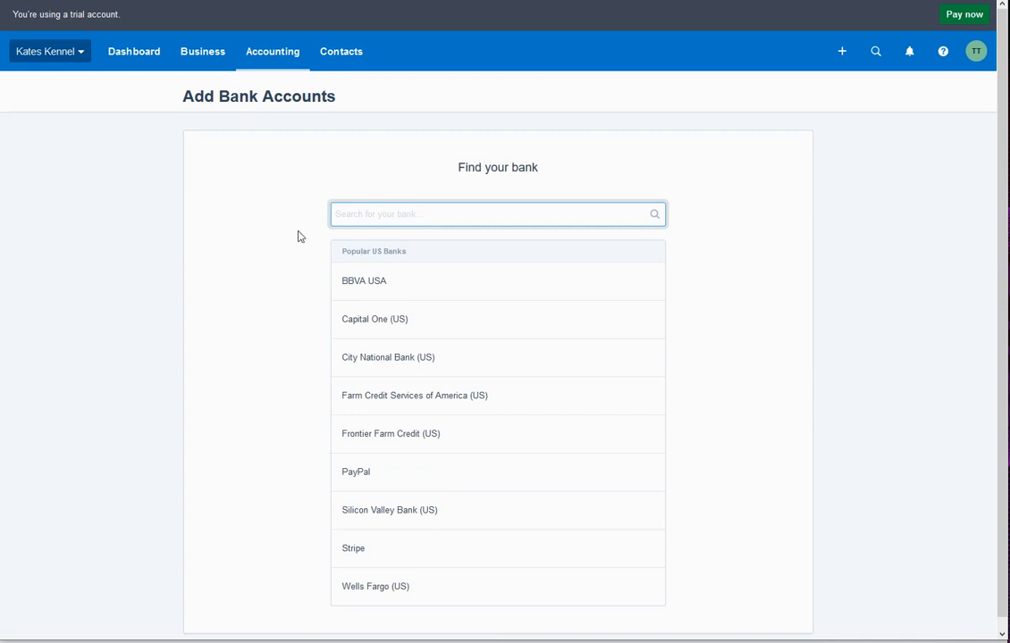
{"action": "key", "text": "alt+Left"}
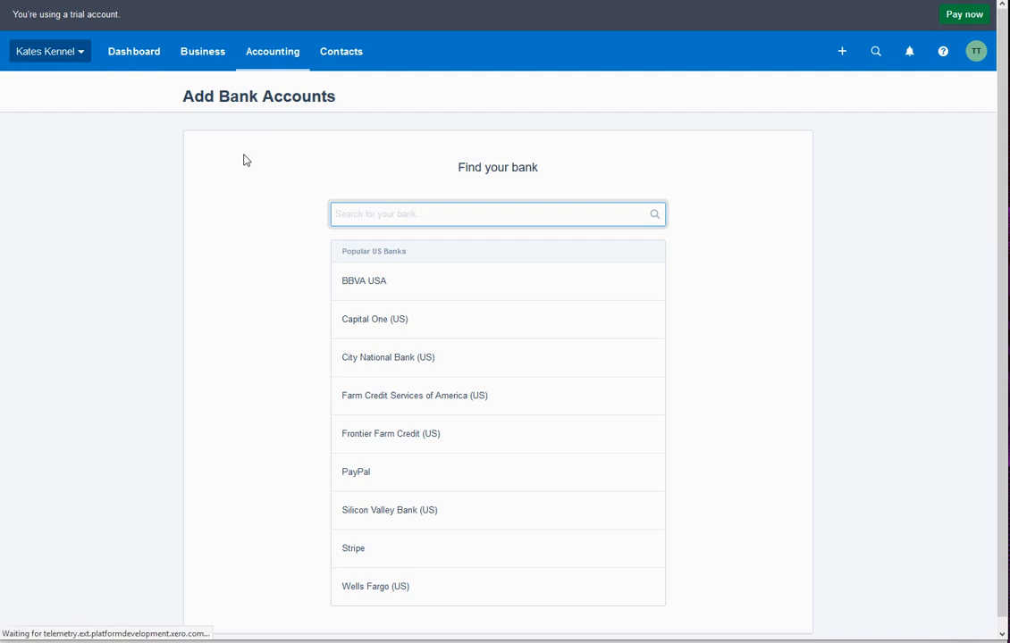
Open the Current Acc bank account details from the chart of accounts, check its code, and save the details without changes
{"action": "scroll", "coordinate": [217, 415], "scroll_direction": "down", "scroll_amount": 7}
{"action": "scroll", "coordinate": [213, 483], "scroll_direction": "down", "scroll_amount": 10}
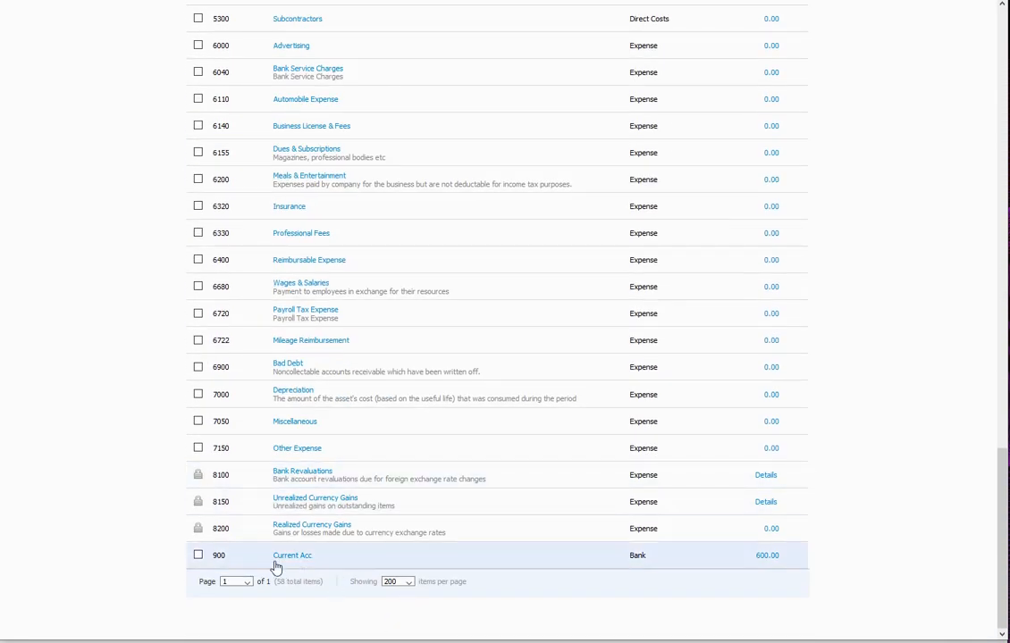
{"action": "left_click", "coordinate": [286, 556]}
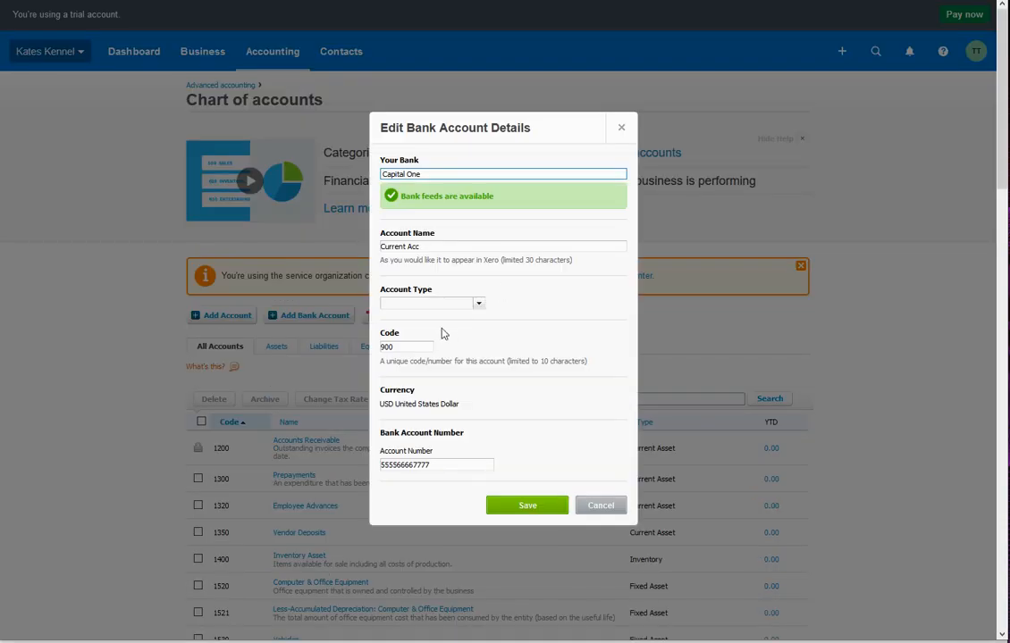
{"action": "double_click", "coordinate": [387, 347]}
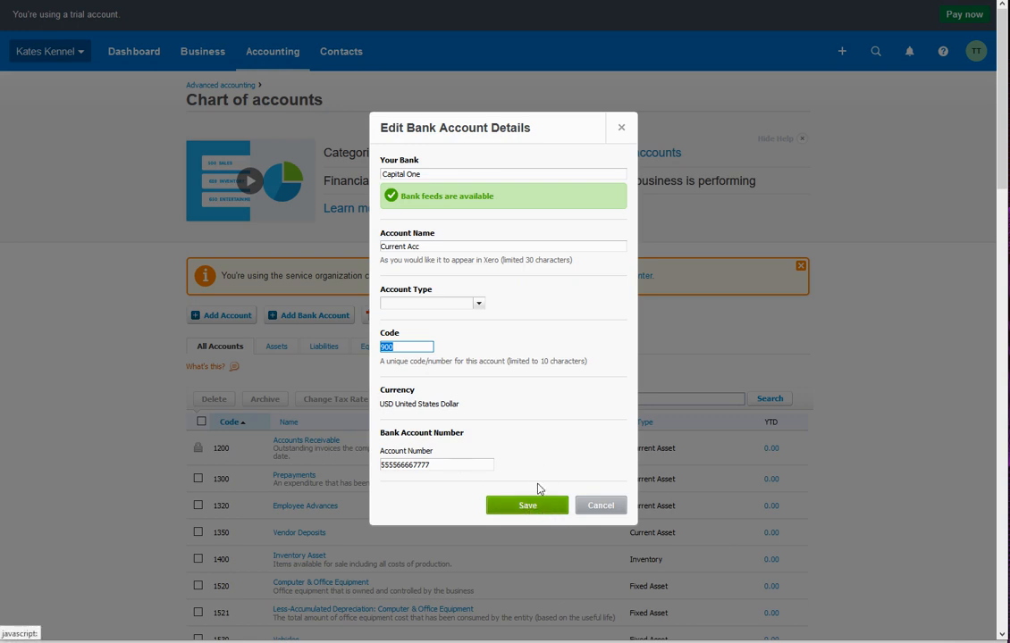
{"action": "left_click", "coordinate": [538, 511]}
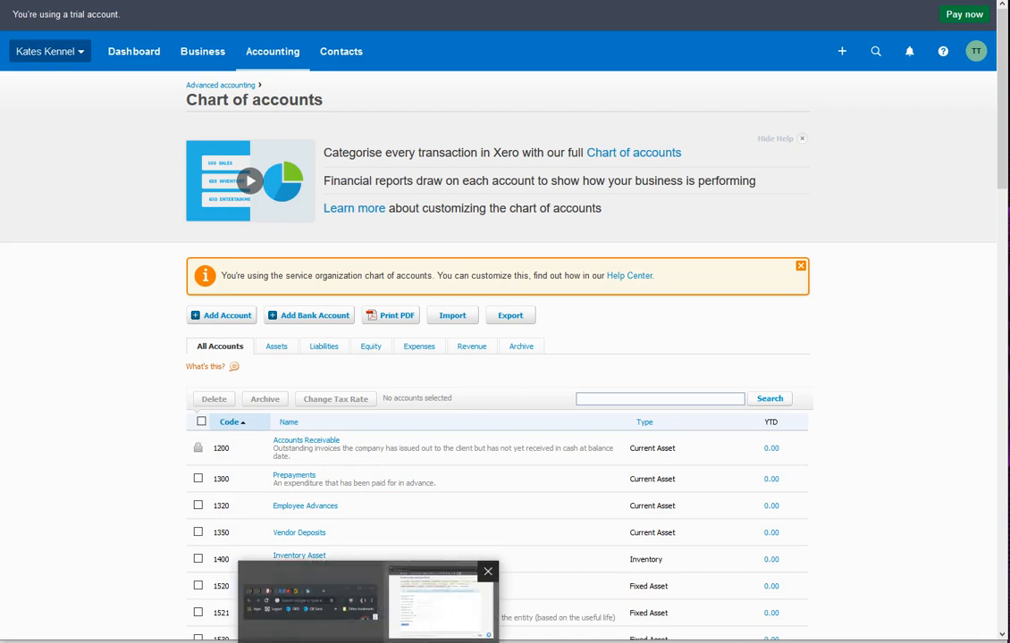
Switch to KennelBooker and set the Boarding Booking Code to 100, Daycare Booking Code to 300 and Stripe Bank Account Code to 900
{"action": "left_click", "coordinate": [433, 603]}
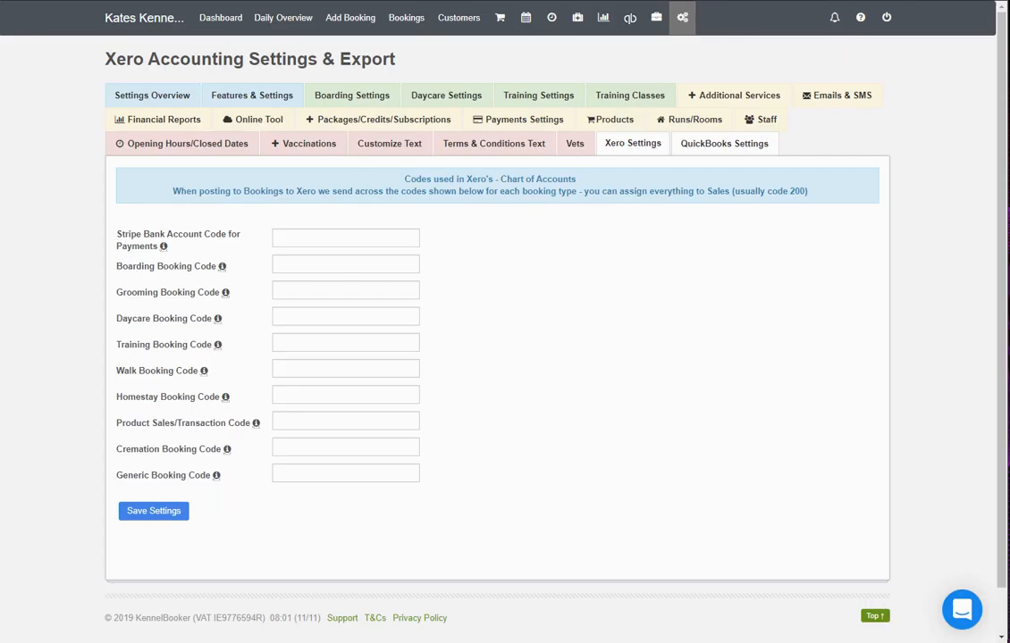
{"action": "left_click", "coordinate": [340, 263]}
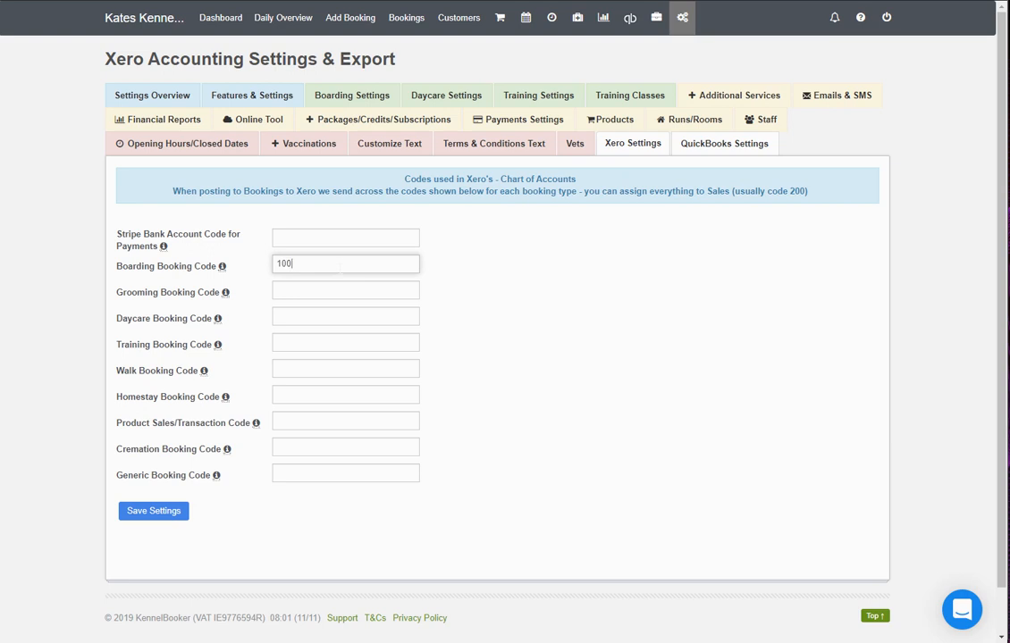
{"action": "type", "text": "100"}
{"action": "left_click", "coordinate": [335, 293]}
{"action": "left_click", "coordinate": [300, 316]}
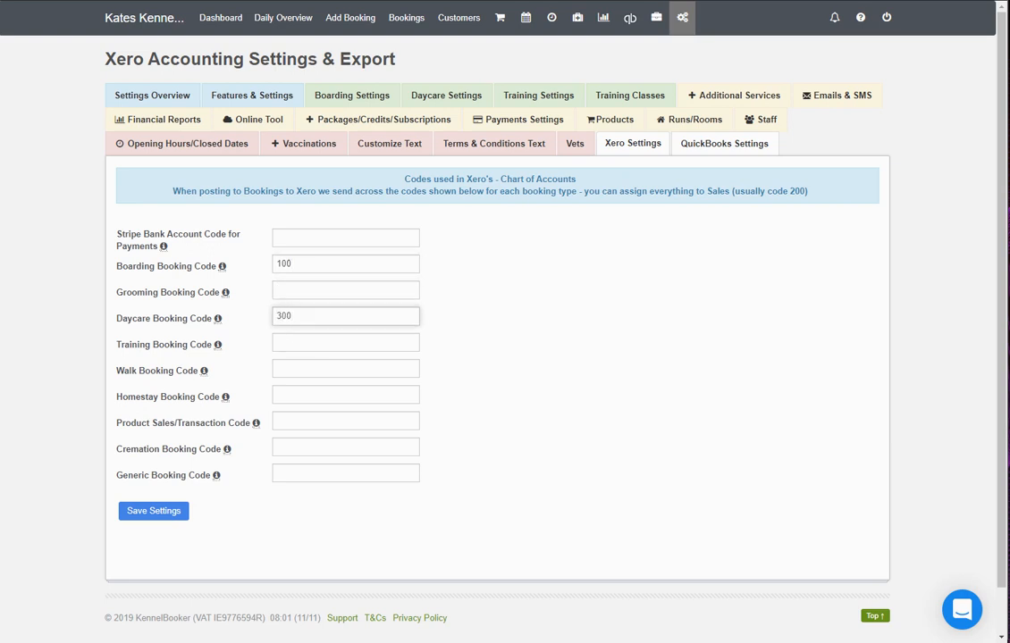
{"action": "left_click", "coordinate": [335, 237]}
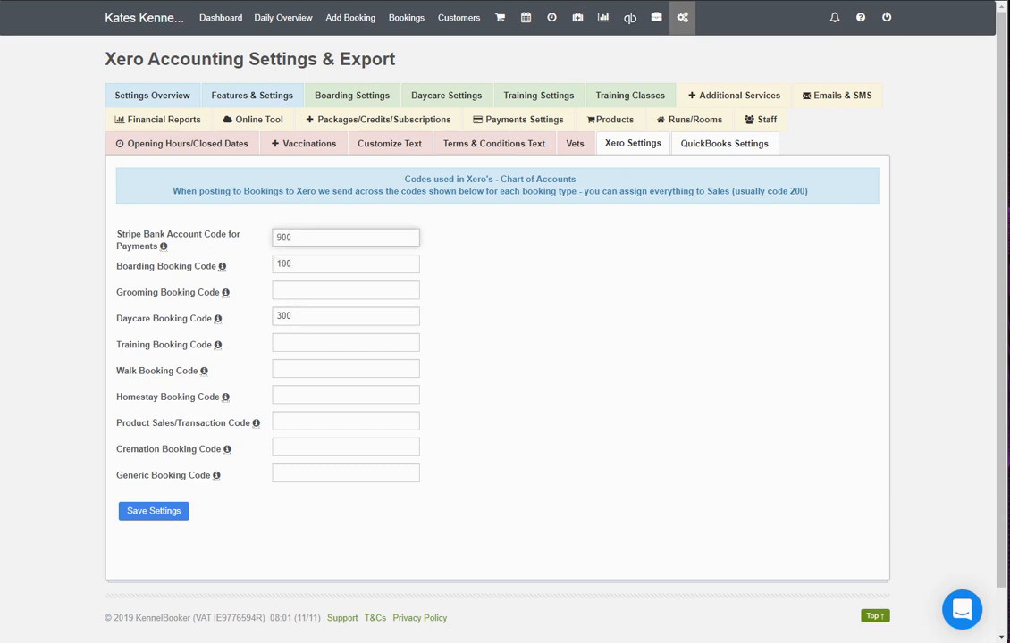
Save the Xero account code settings
{"action": "left_click", "coordinate": [149, 514]}
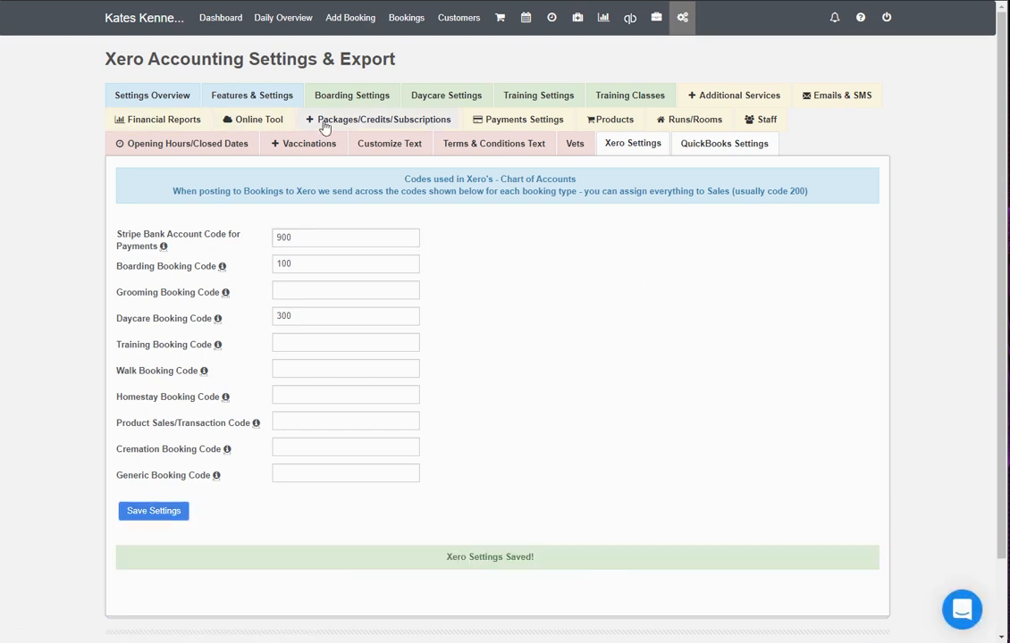
Set the accounting code of the Additional Walk service to 301, save the charge, and check its code in the services list
{"action": "left_click", "coordinate": [760, 98]}
{"action": "scroll", "coordinate": [87, 359], "scroll_direction": "down", "scroll_amount": 3}
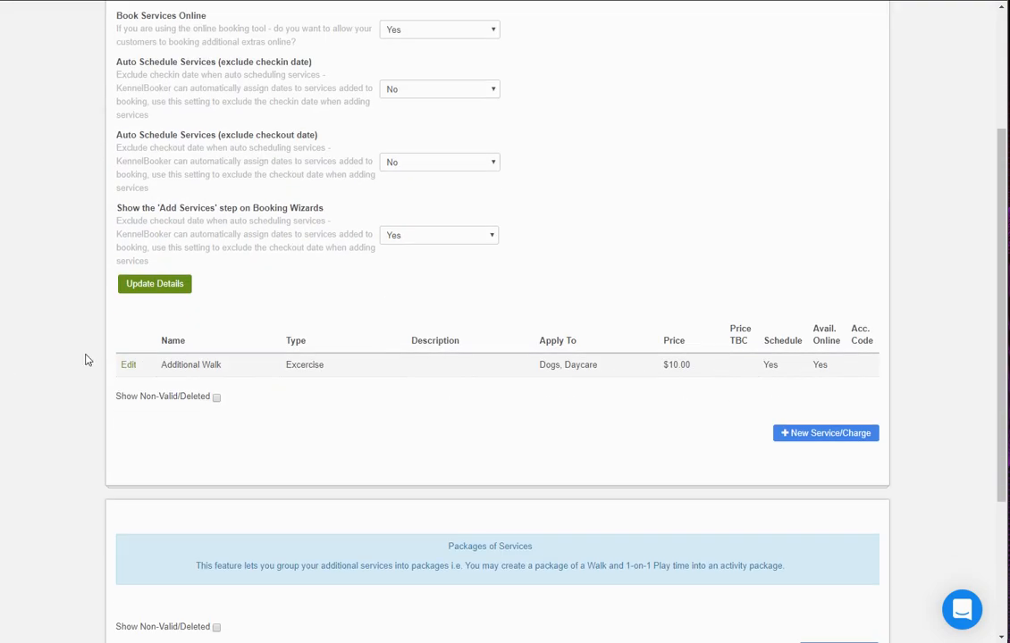
{"action": "left_click", "coordinate": [129, 364]}
{"action": "left_click", "coordinate": [444, 232]}
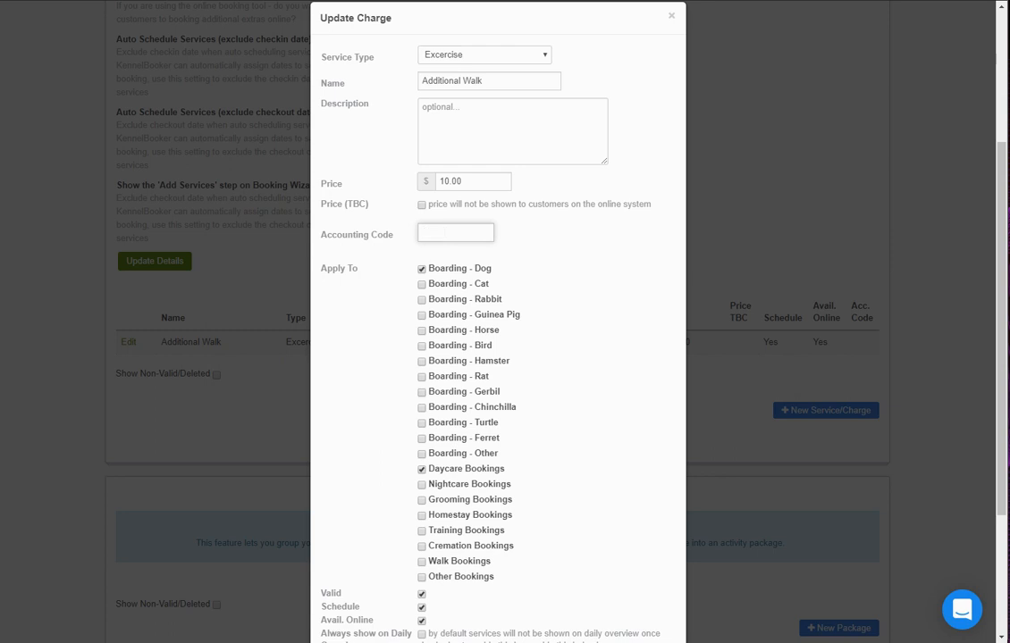
{"action": "scroll", "coordinate": [349, 409], "scroll_direction": "down", "scroll_amount": 3}
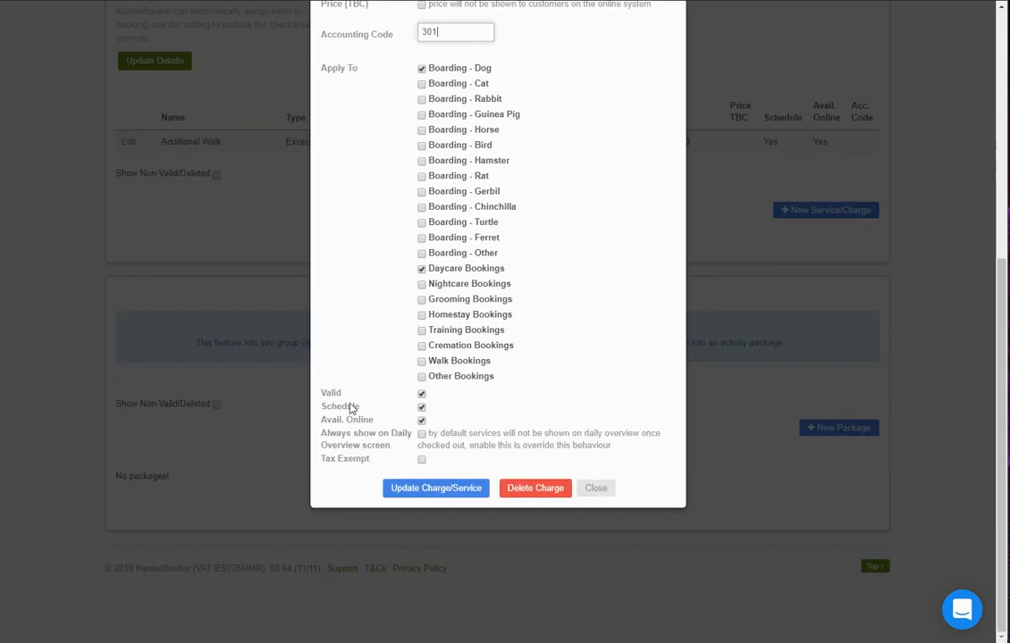
{"action": "left_click", "coordinate": [452, 487]}
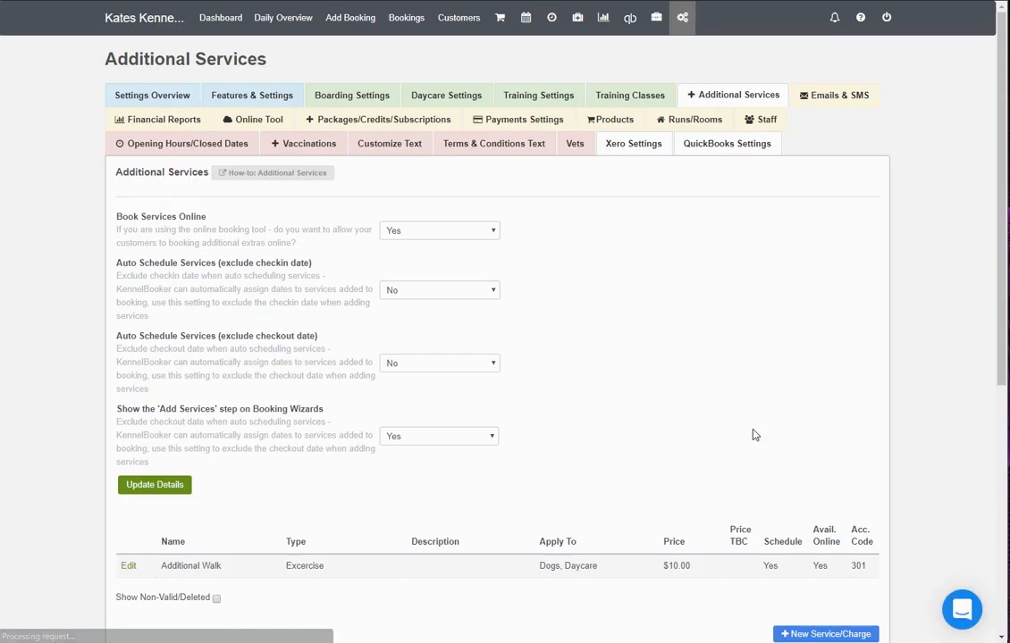
{"action": "scroll", "coordinate": [752, 437], "scroll_direction": "down", "scroll_amount": 3}
{"action": "left_click_drag", "start_coordinate": [863, 431], "coordinate": [894, 427]}
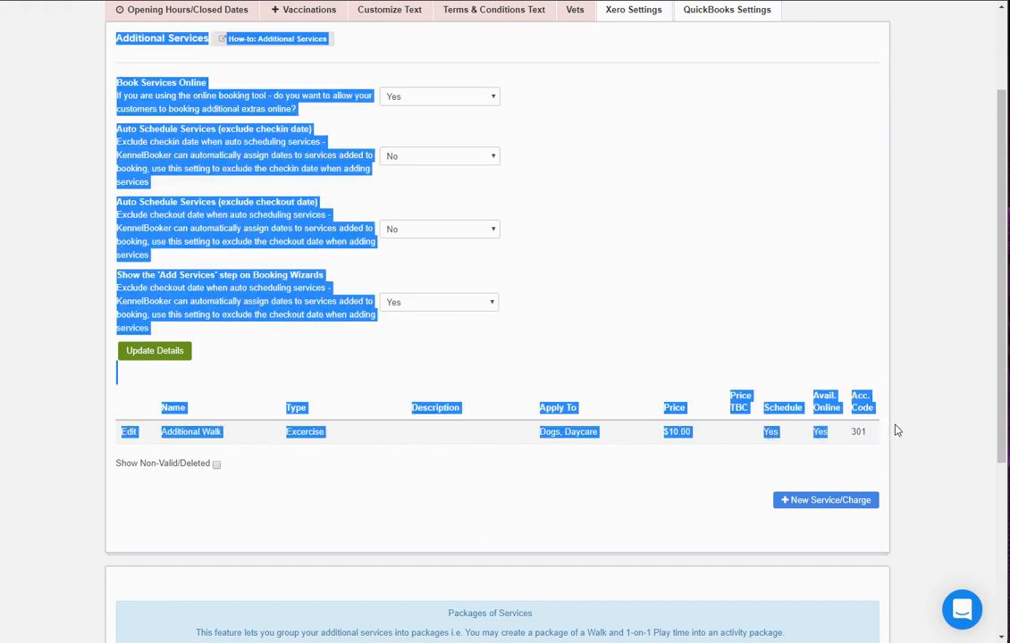
{"action": "left_click", "coordinate": [863, 430]}
{"action": "left_click", "coordinate": [770, 280]}
Set the accounting code of the Buy 10 daycare credits package to 301 and update the package
{"action": "scroll", "coordinate": [771, 282], "scroll_direction": "up", "scroll_amount": 1}
{"action": "scroll", "coordinate": [773, 285], "scroll_direction": "up", "scroll_amount": 2}
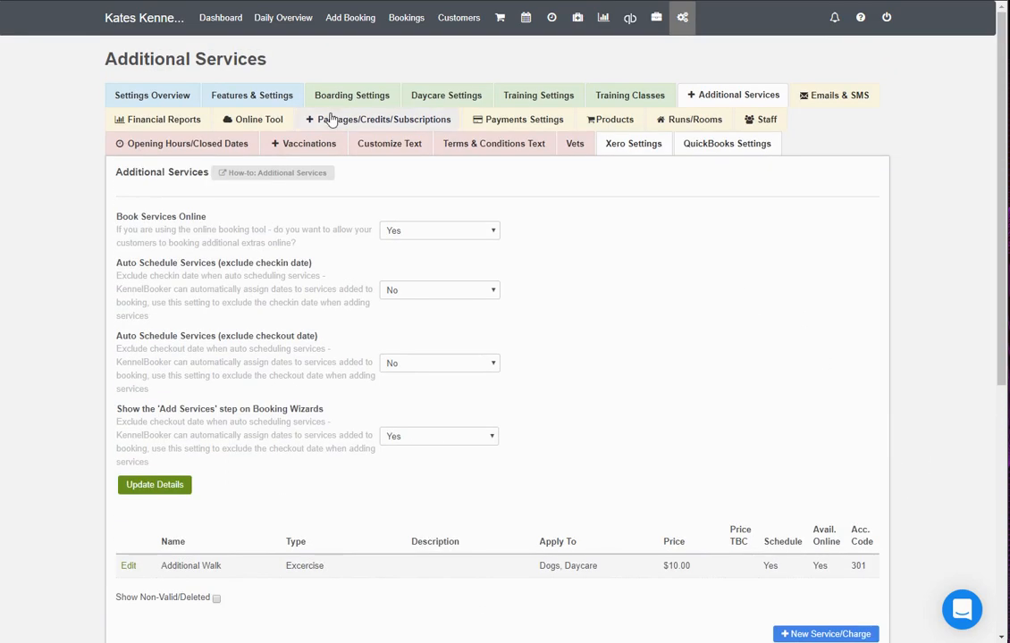
{"action": "left_click", "coordinate": [383, 128]}
{"action": "scroll", "coordinate": [165, 333], "scroll_direction": "down", "scroll_amount": 5}
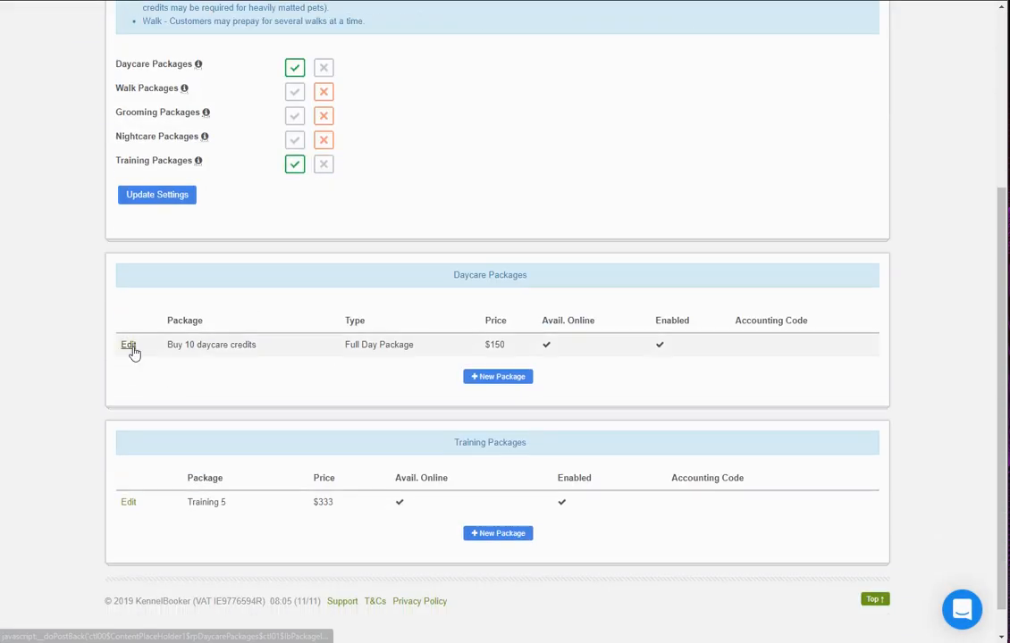
{"action": "left_click", "coordinate": [129, 344]}
{"action": "left_click", "coordinate": [471, 472]}
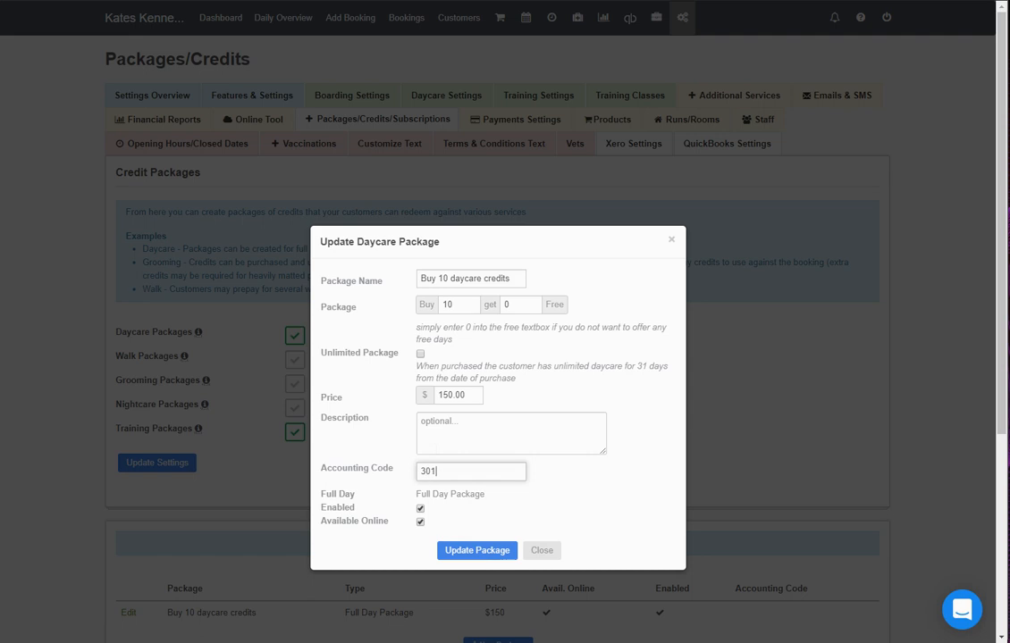
{"action": "left_click", "coordinate": [489, 550]}
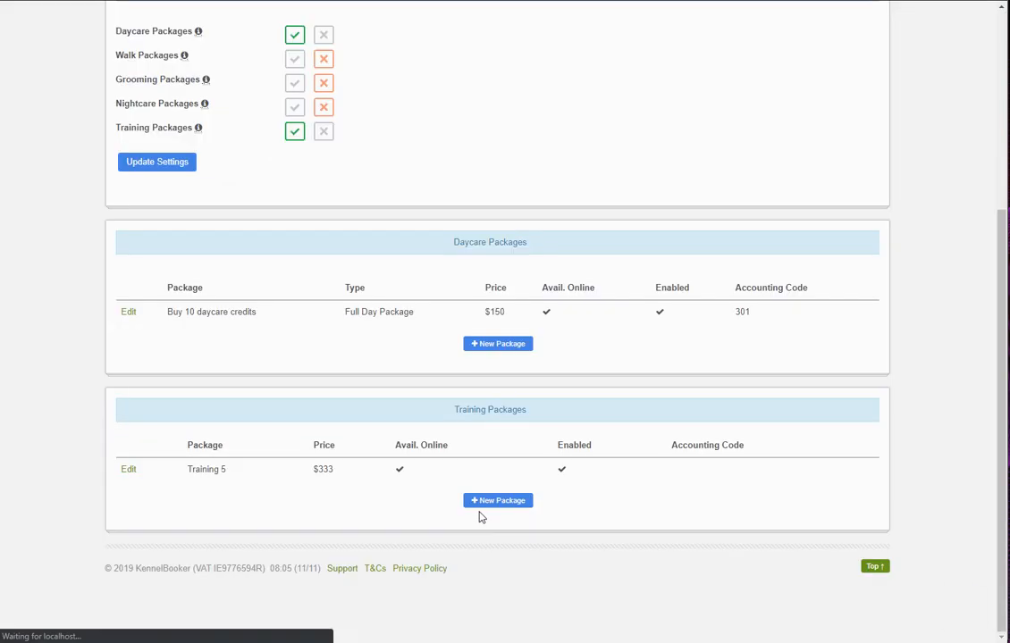
Set the accounting code of the Training 5 package to 302 and update the package
{"action": "left_click", "coordinate": [128, 469]}
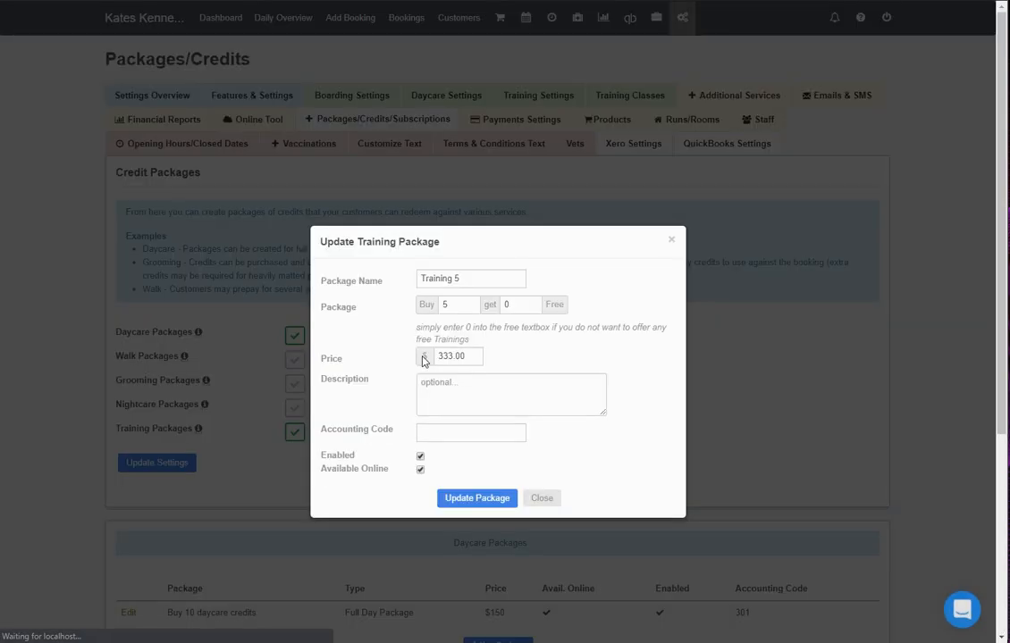
{"action": "left_click", "coordinate": [425, 432]}
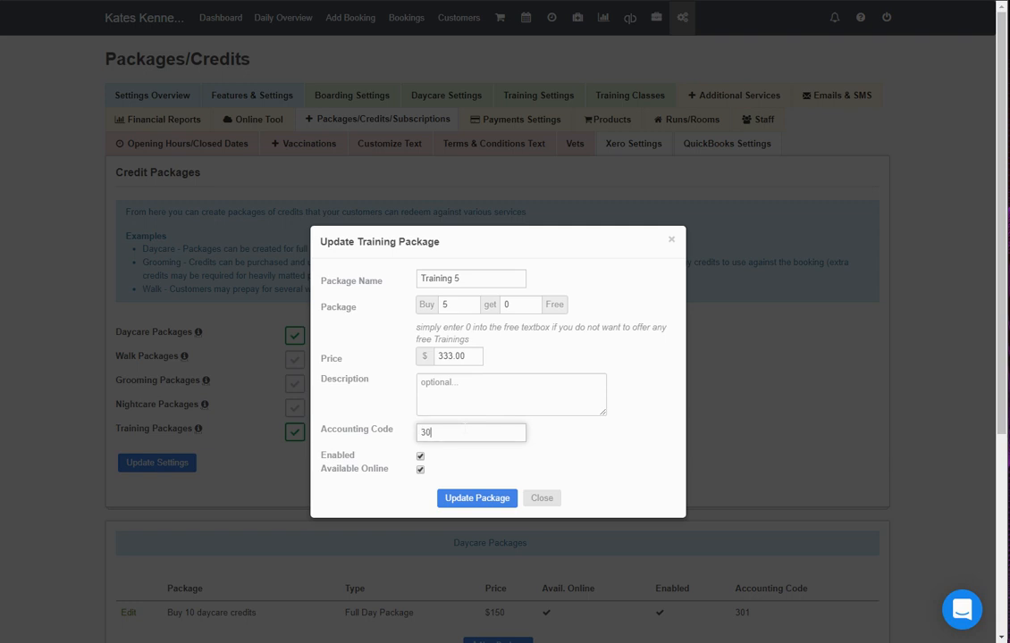
{"action": "type", "text": "302"}
{"action": "left_click", "coordinate": [482, 499]}
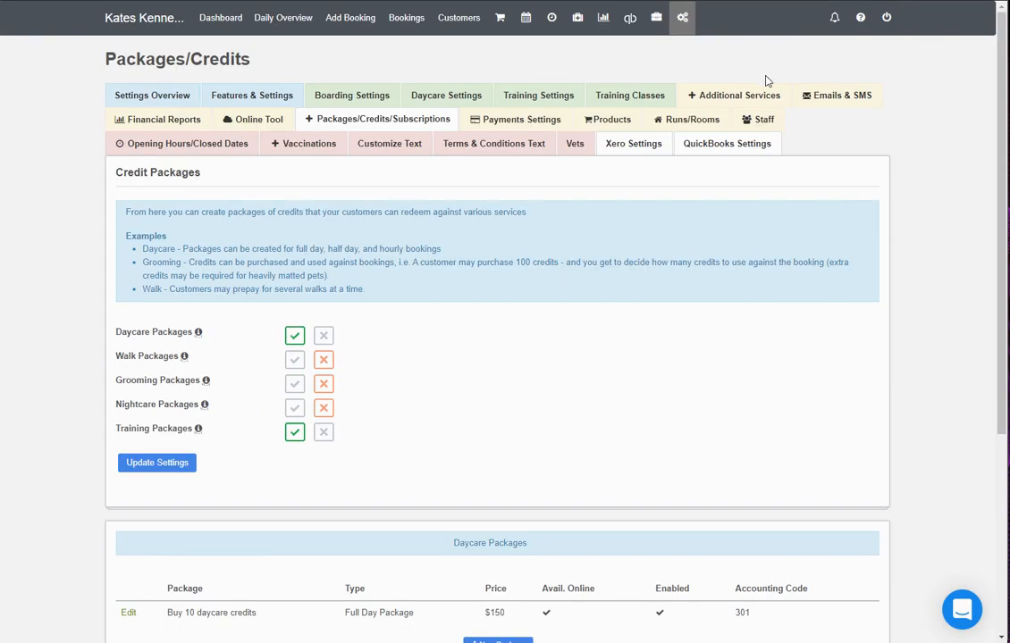
Change the accounting code of the Additional Walk service to 300 and update the charge
{"action": "left_click", "coordinate": [733, 95]}
{"action": "scroll", "coordinate": [32, 318], "scroll_direction": "down", "scroll_amount": 3}
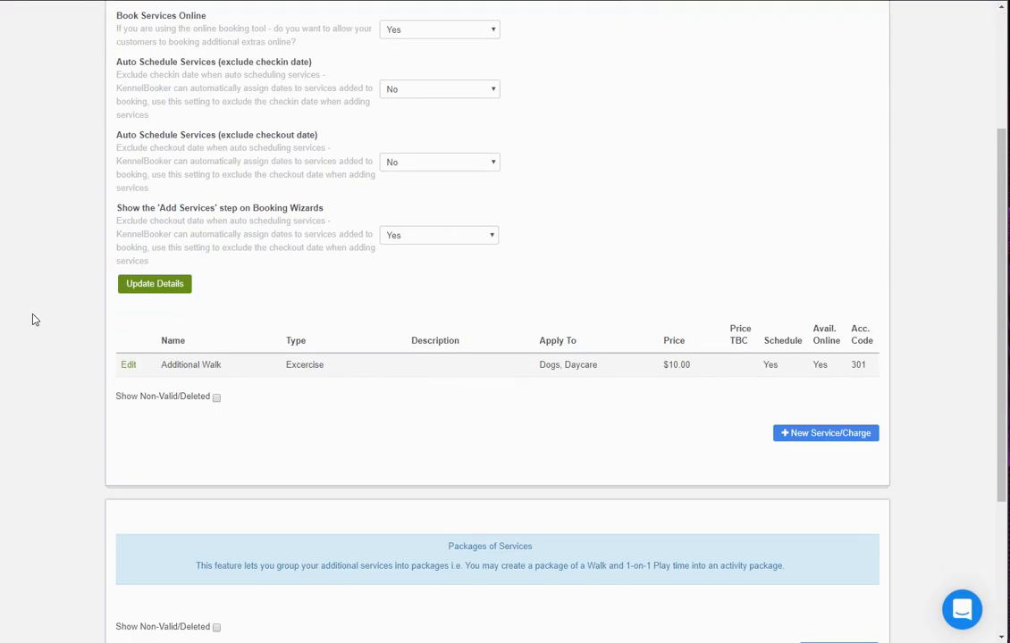
{"action": "left_click", "coordinate": [128, 362]}
{"action": "left_click", "coordinate": [447, 232]}
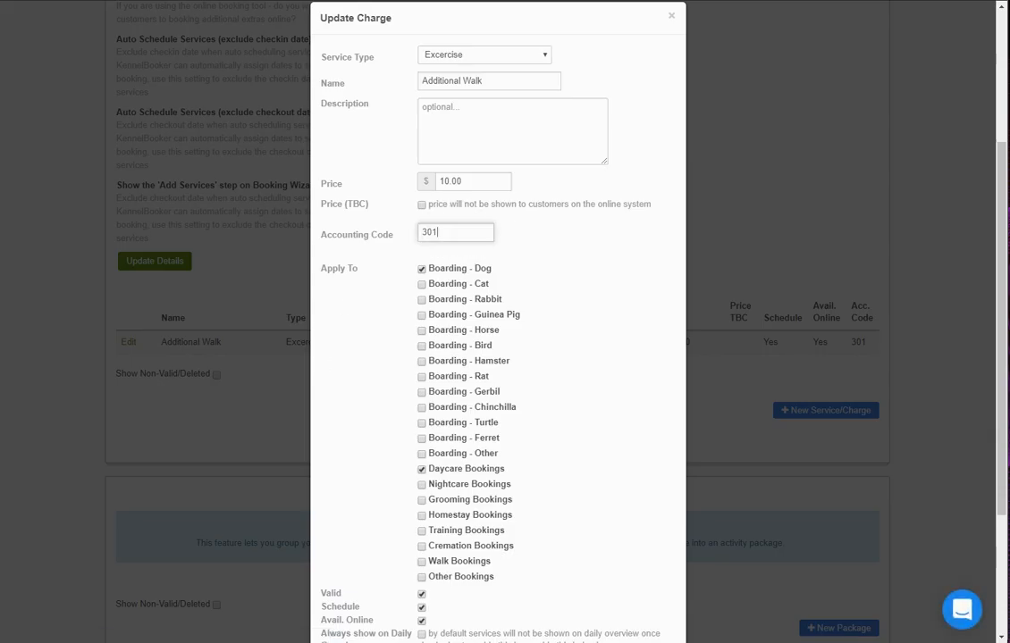
{"action": "scroll", "coordinate": [469, 381], "scroll_direction": "down", "scroll_amount": 3}
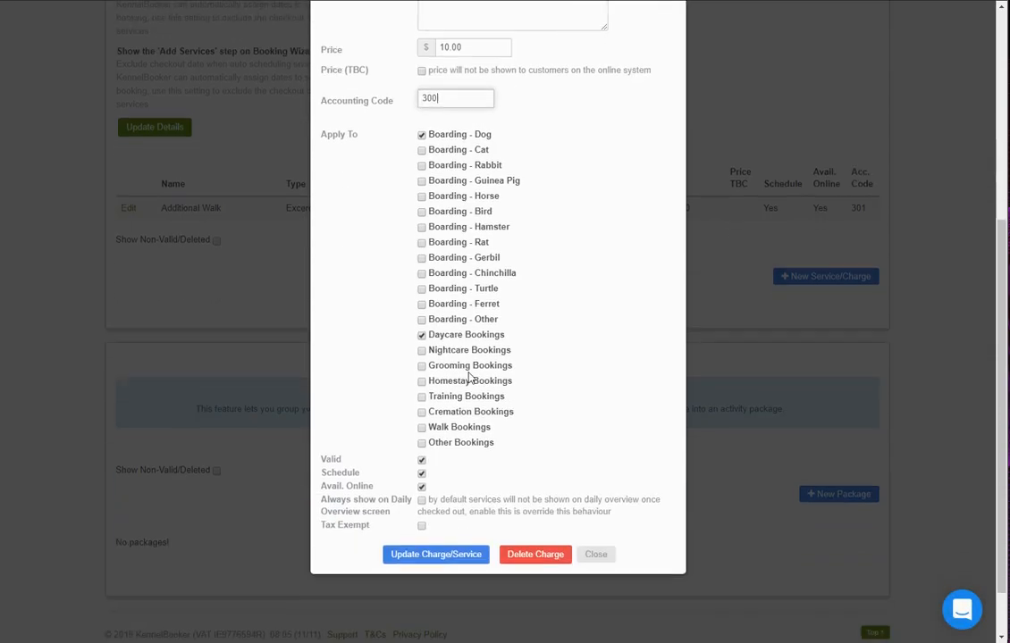
{"action": "left_click", "coordinate": [412, 556]}
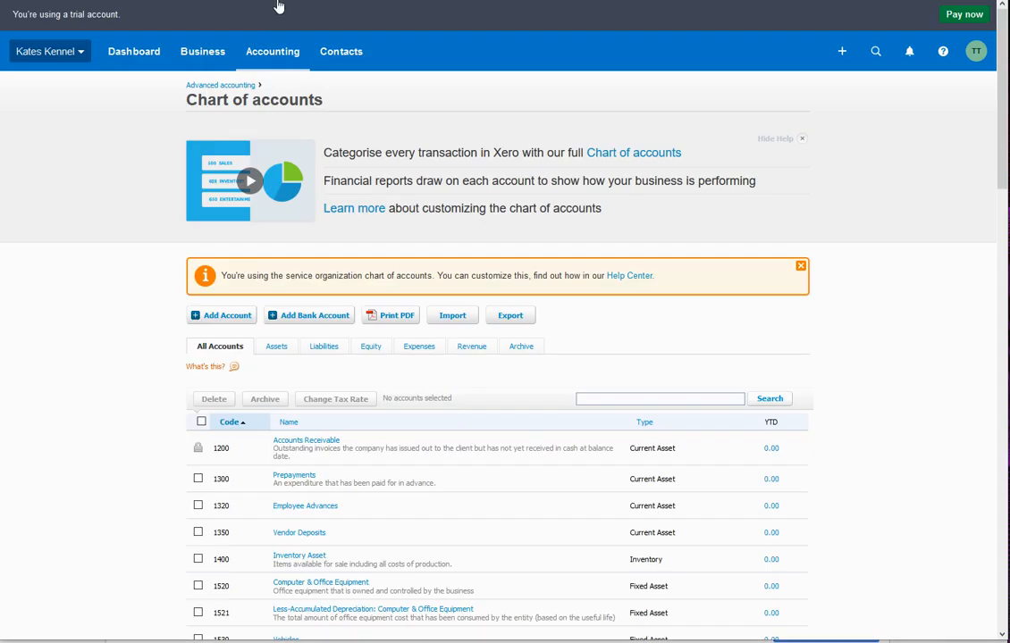
Switch to Xero to look up the item codes, and return to KennelBooker to review the Additional Walk service's code
{"action": "left_click", "coordinate": [204, 51]}
{"action": "left_click", "coordinate": [206, 313]}
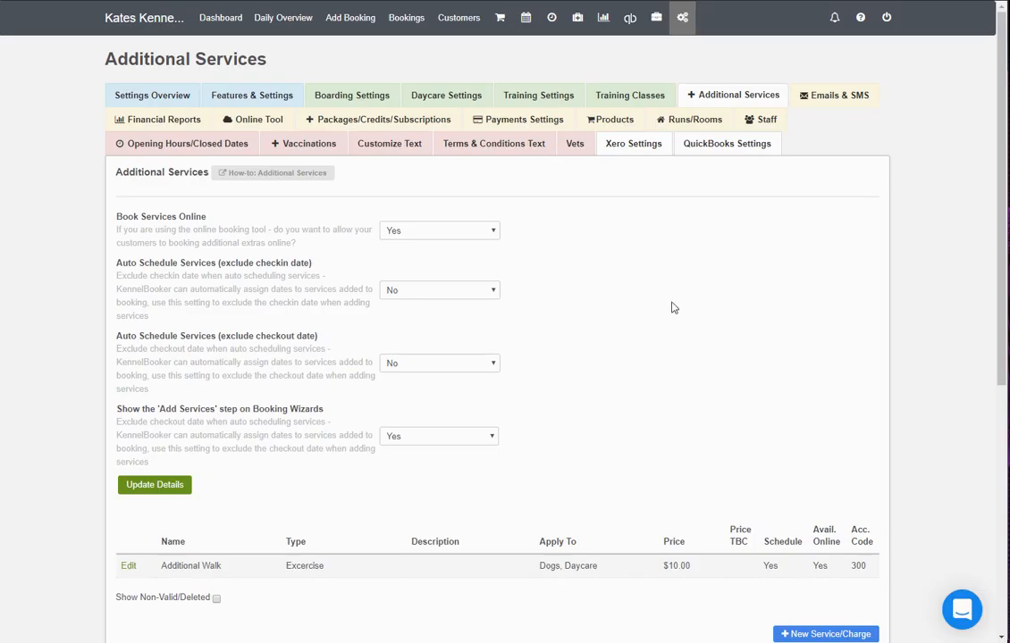
{"action": "scroll", "coordinate": [639, 267], "scroll_direction": "down", "scroll_amount": 3}
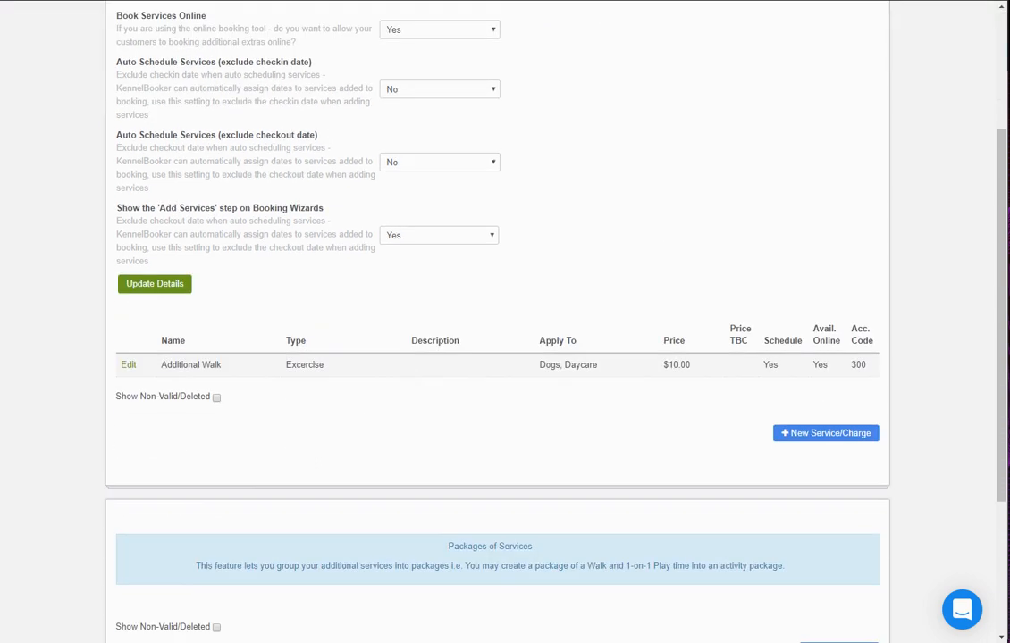
{"action": "scroll", "coordinate": [513, 333], "scroll_direction": "up", "scroll_amount": 3}
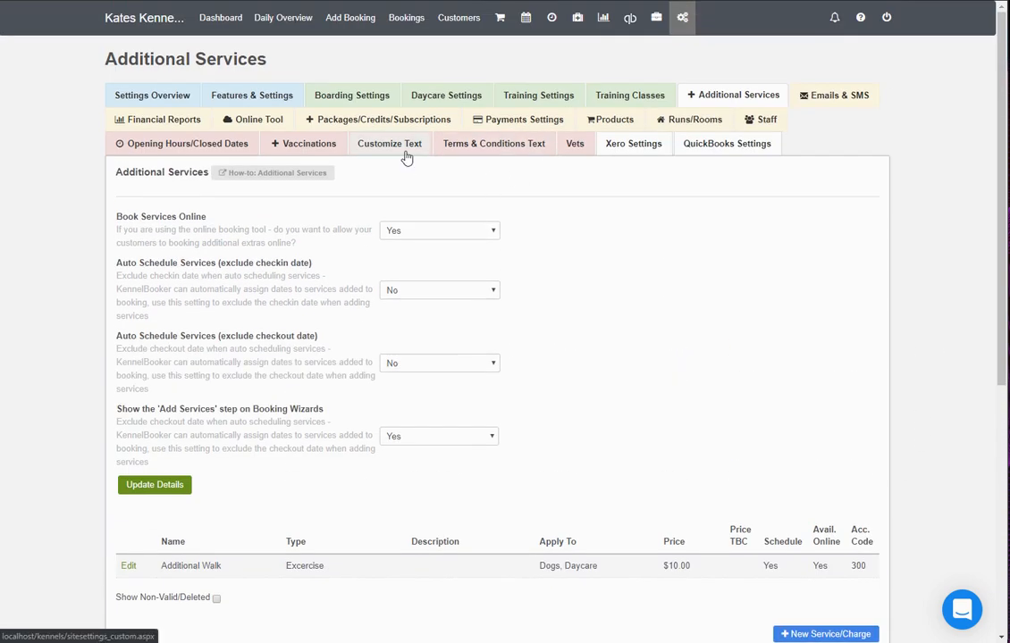
Set the Xero accounting code of the Account Credit payment type to 900 and update the payment type
{"action": "left_click", "coordinate": [407, 157]}
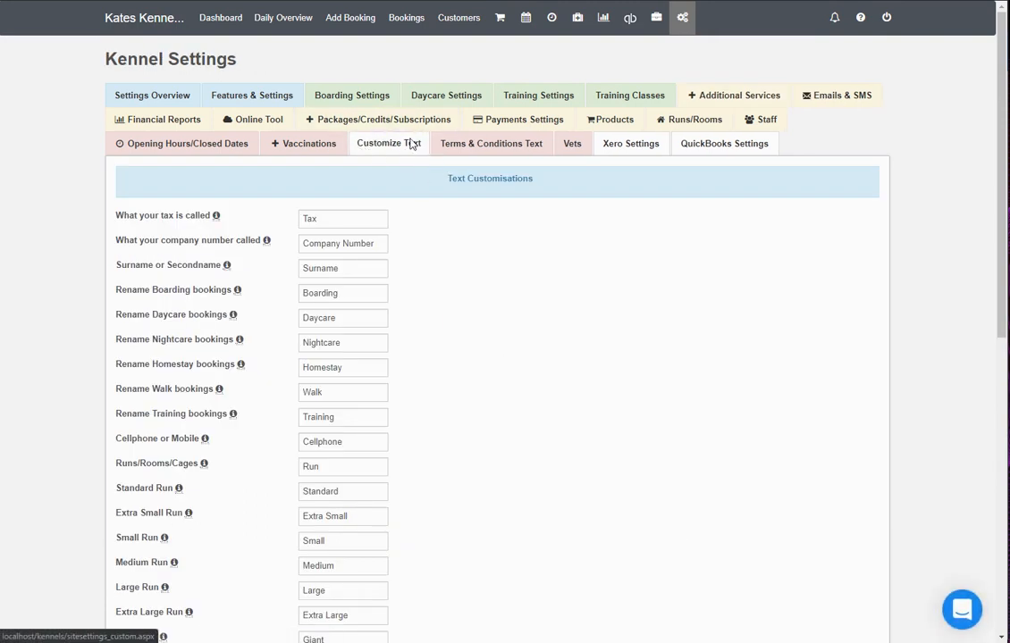
{"action": "scroll", "coordinate": [451, 223], "scroll_direction": "down", "scroll_amount": 3}
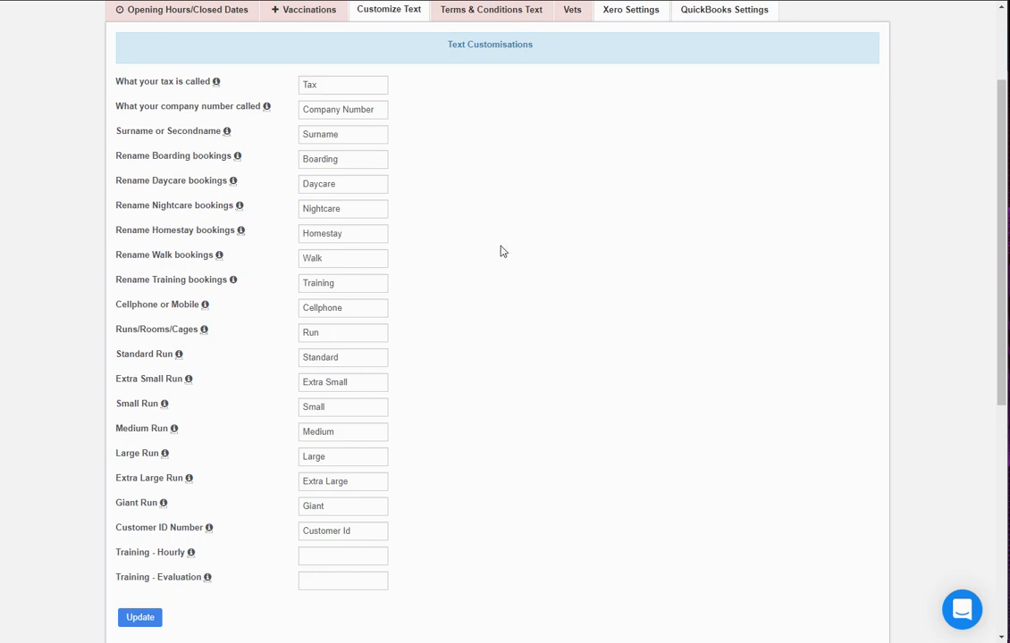
{"action": "scroll", "coordinate": [501, 252], "scroll_direction": "down", "scroll_amount": 5}
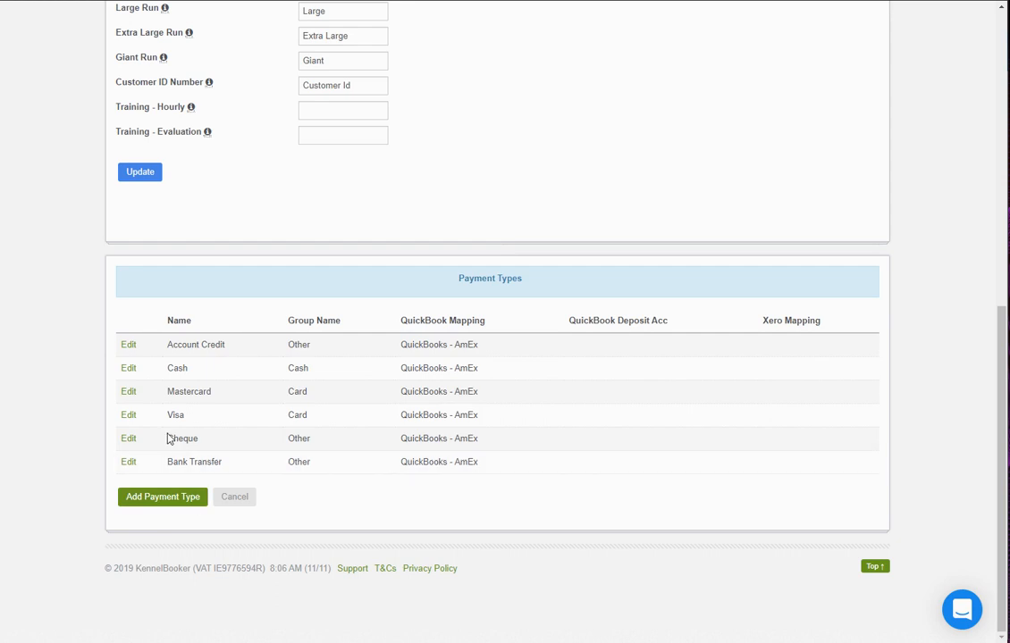
{"action": "left_click", "coordinate": [128, 348]}
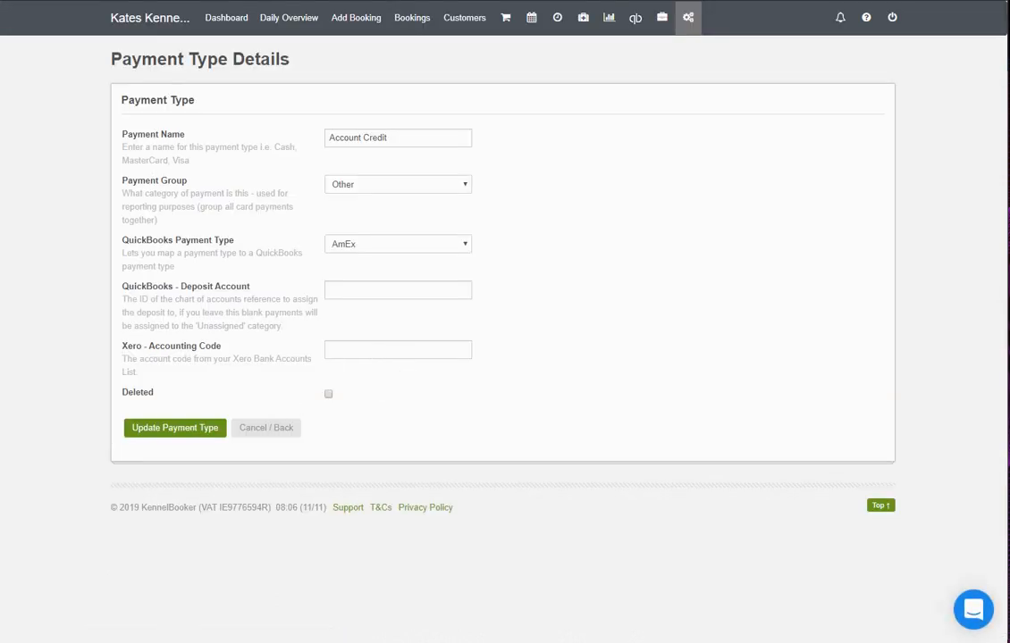
{"action": "left_click", "coordinate": [353, 349]}
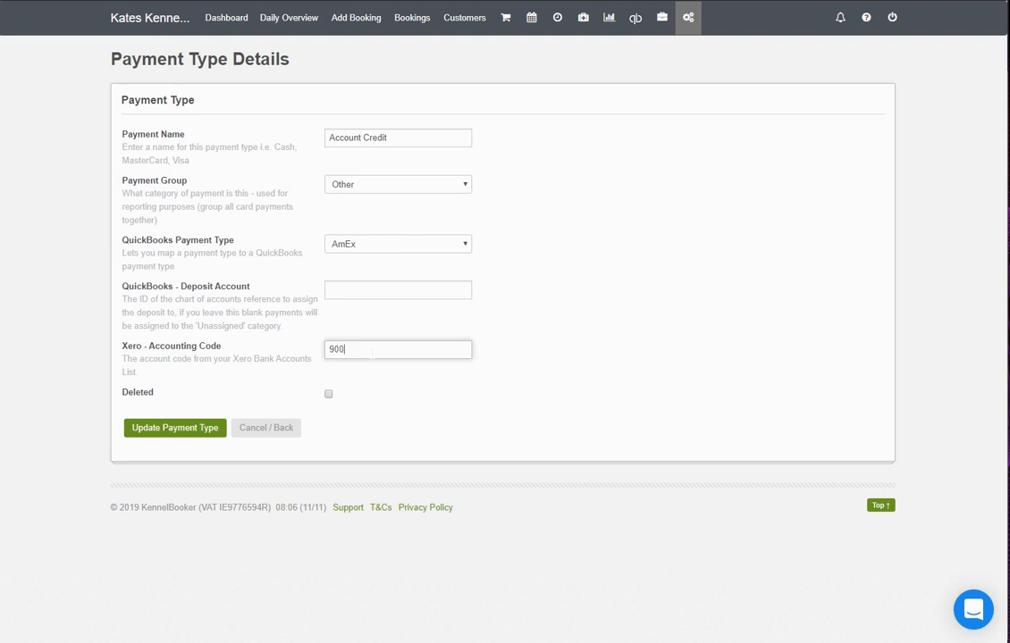
{"action": "double_click", "coordinate": [368, 351]}
{"action": "left_click", "coordinate": [163, 431]}
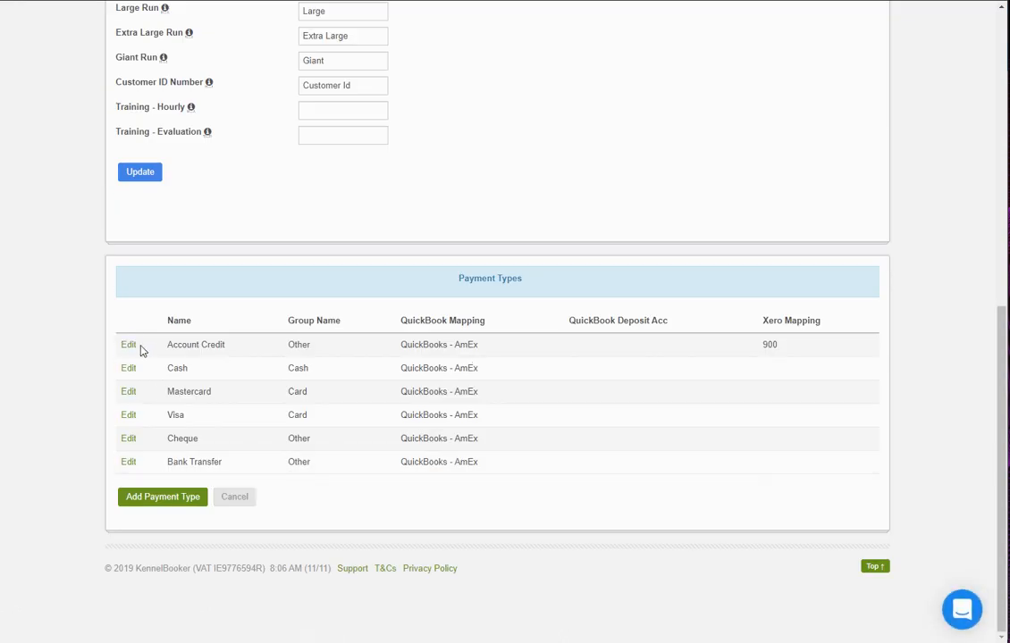
Set the Xero accounting code of the Cash payment type to 900 and update the payment type
{"action": "left_click", "coordinate": [129, 368]}
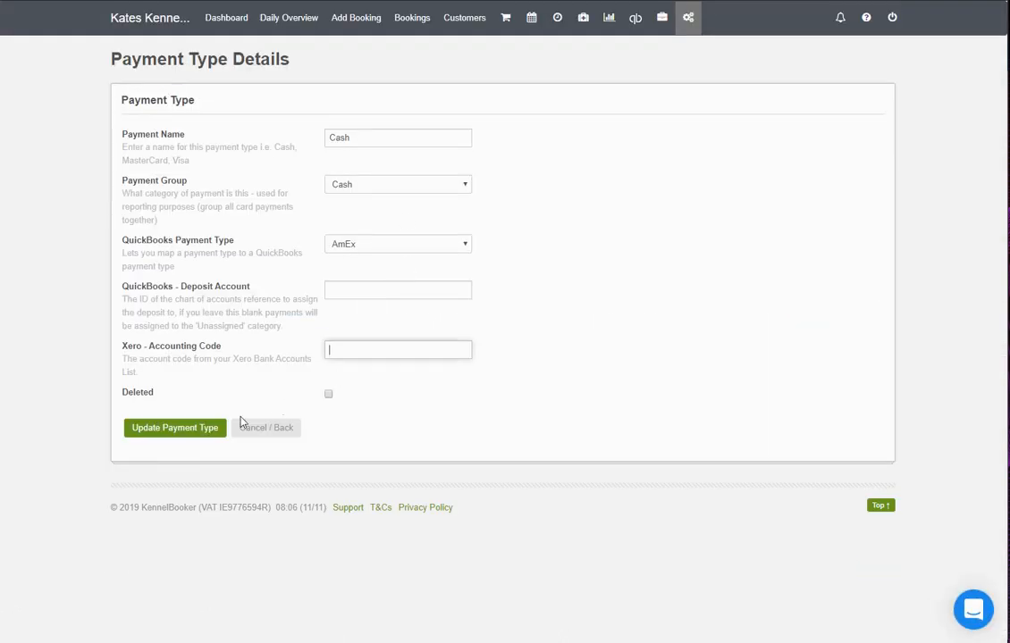
{"action": "type", "text": "900"}
{"action": "left_click", "coordinate": [191, 434]}
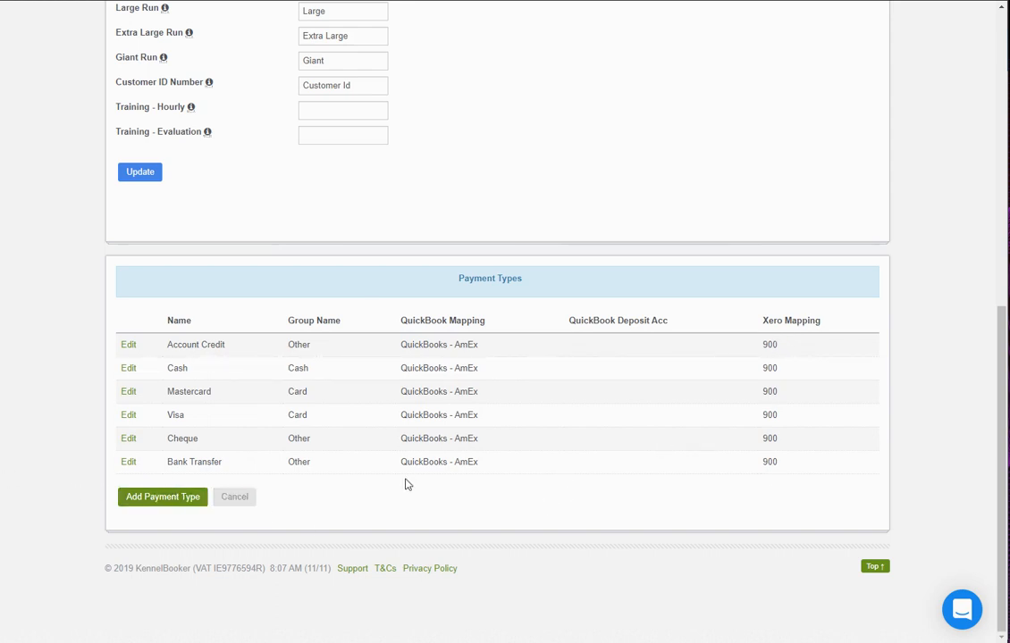
Start a boarding booking from the customer's record with check-in 09/30/2019 and check-out 10/03/2019 for one pet, and check availability
{"action": "scroll", "coordinate": [406, 484], "scroll_direction": "up", "scroll_amount": 6}
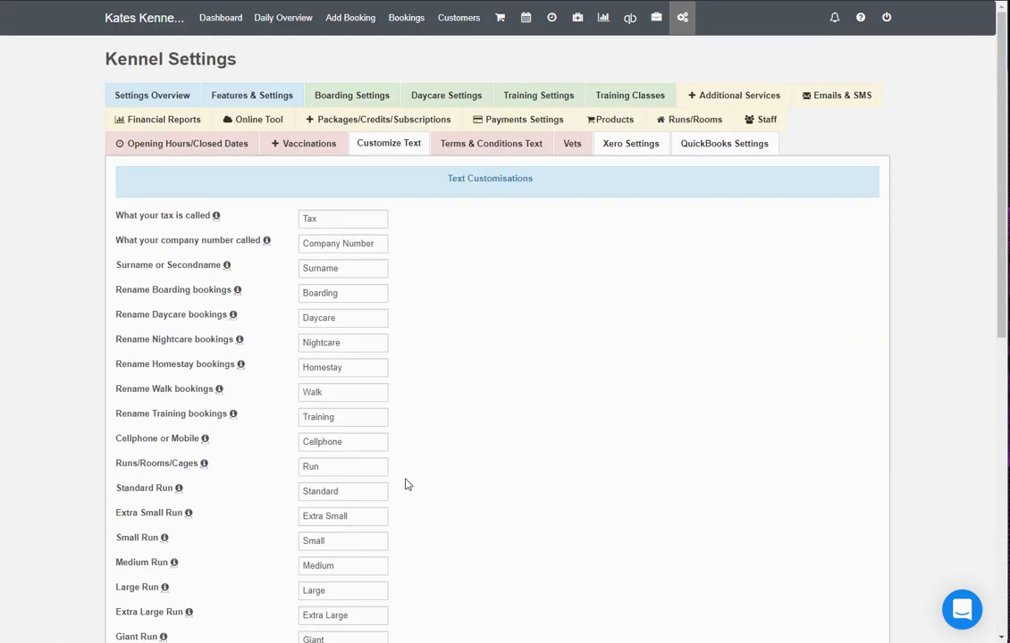
{"action": "left_click", "coordinate": [457, 25]}
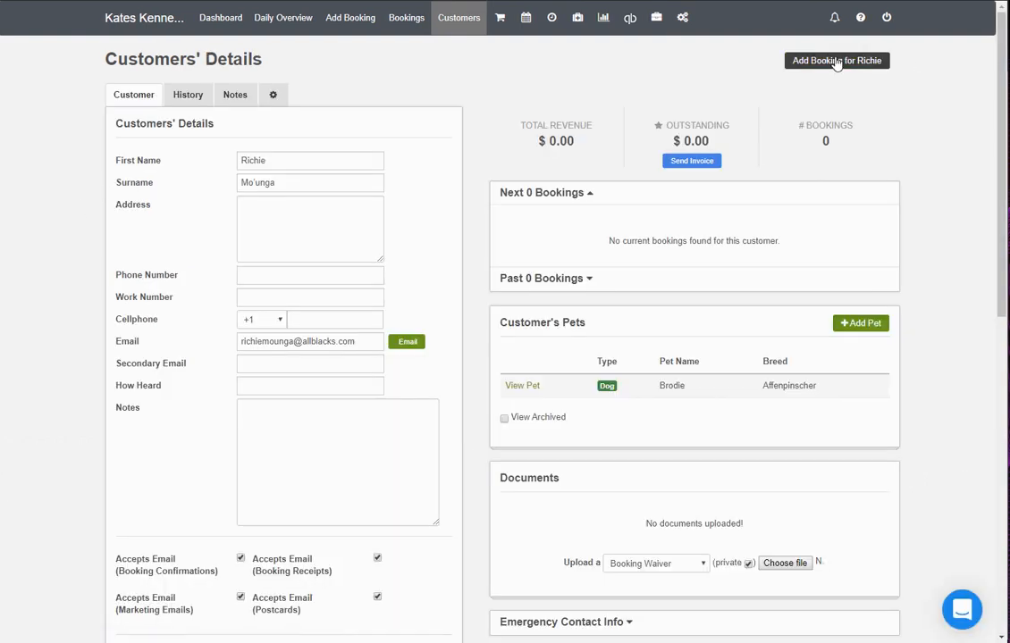
{"action": "left_click", "coordinate": [826, 59]}
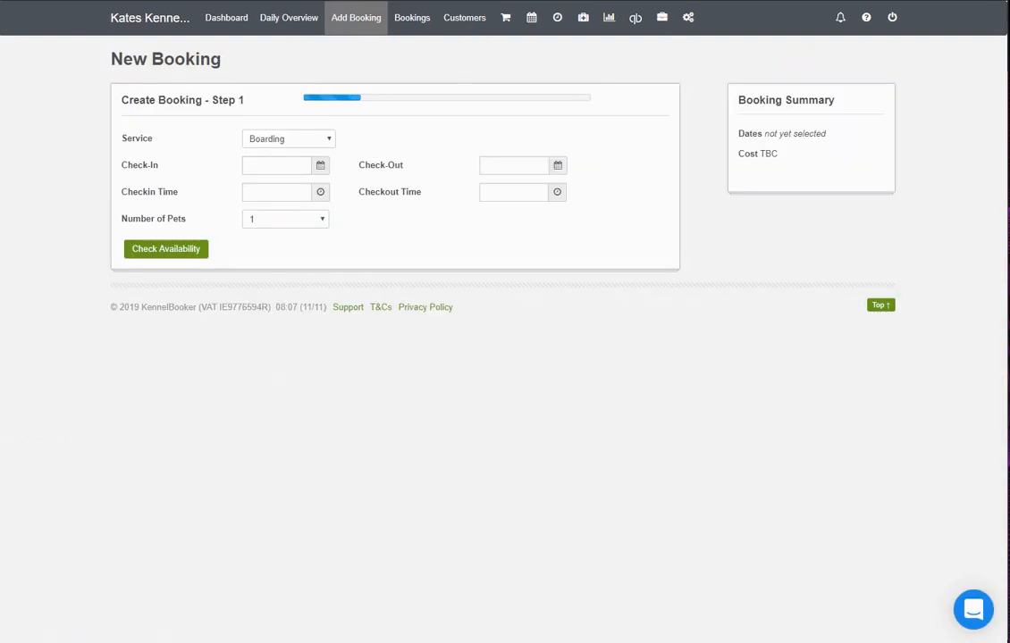
{"action": "left_click", "coordinate": [275, 165]}
{"action": "left_click", "coordinate": [273, 225]}
{"action": "left_click", "coordinate": [510, 166]}
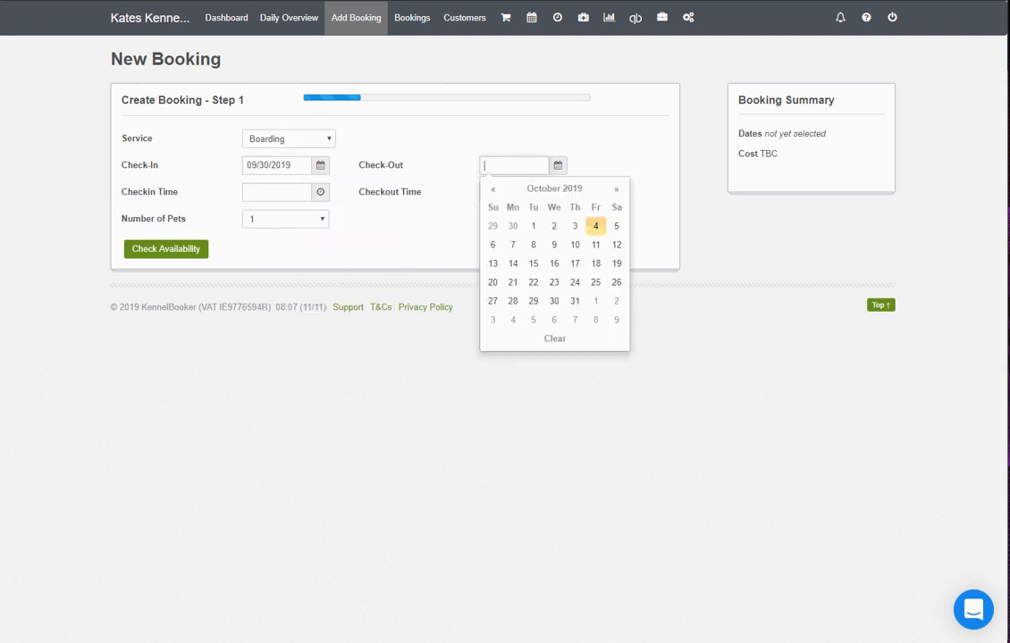
{"action": "left_click", "coordinate": [573, 226]}
{"action": "left_click", "coordinate": [161, 253]}
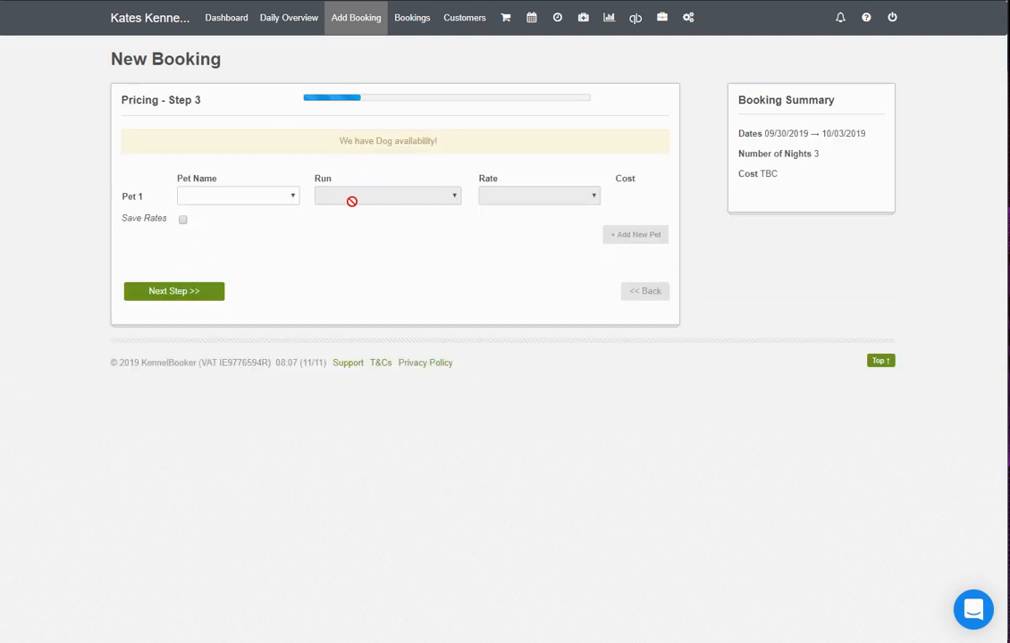
Choose the dog Brodie for the booking, assign Run 3 (Standard - cap 2), and continue to the next booking stage
{"action": "left_click", "coordinate": [238, 196]}
{"action": "left_click", "coordinate": [246, 222]}
{"action": "left_click", "coordinate": [393, 196]}
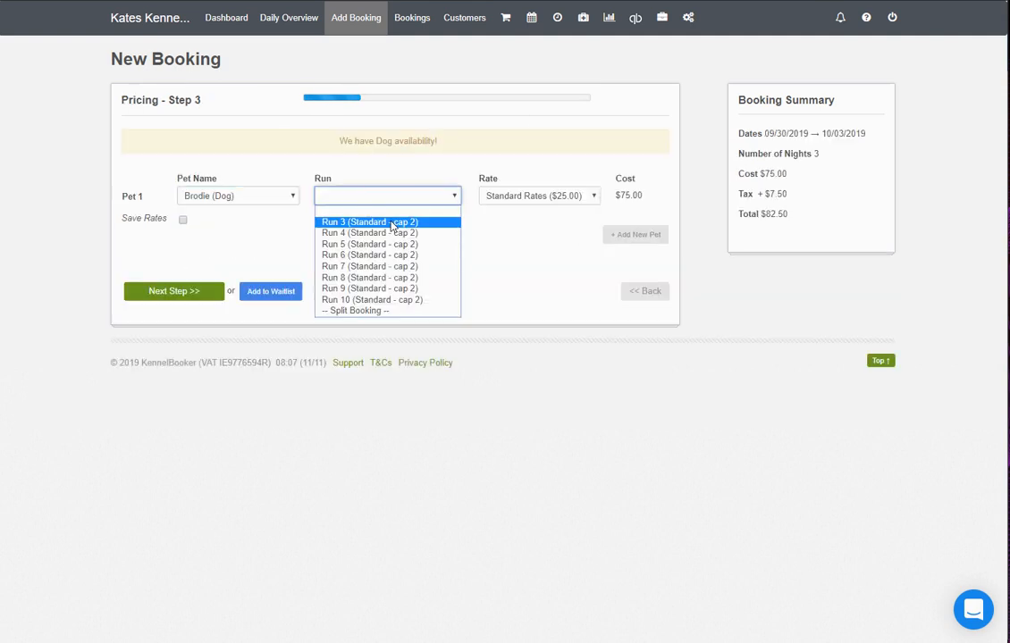
{"action": "left_click", "coordinate": [391, 223]}
{"action": "left_click", "coordinate": [188, 289]}
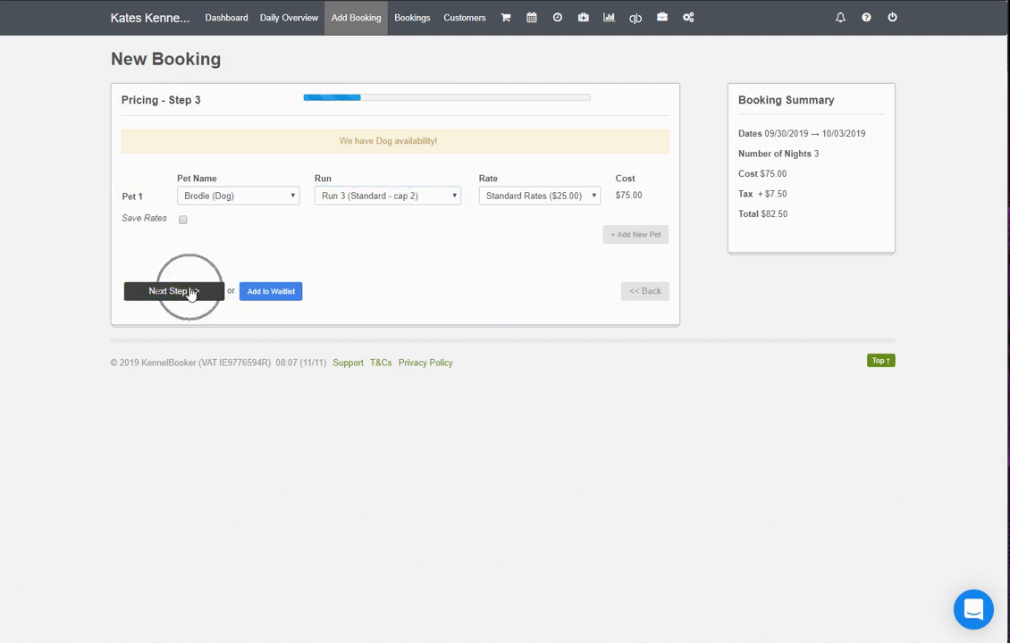
Add one Additional Walk at $10.00 to the boarding booking and create the booking
{"action": "left_click", "coordinate": [531, 225]}
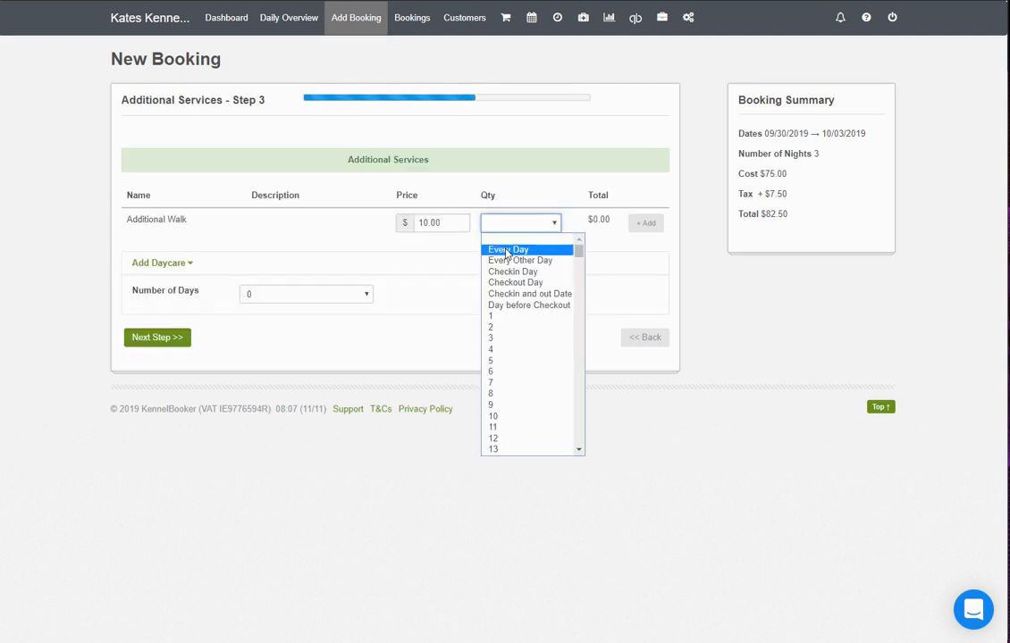
{"action": "left_click", "coordinate": [491, 319]}
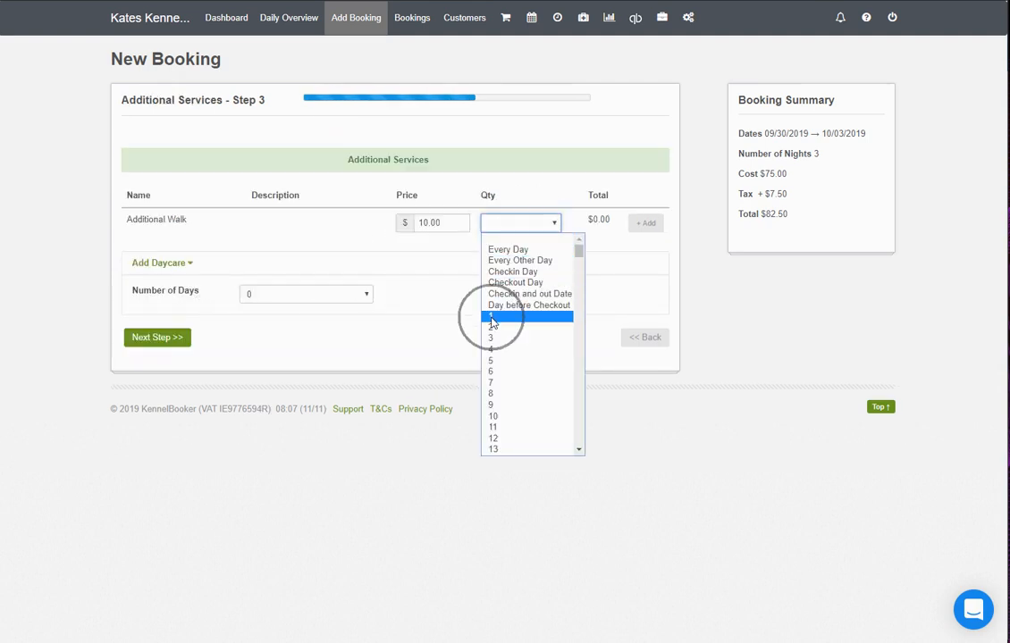
{"action": "left_click", "coordinate": [646, 225]}
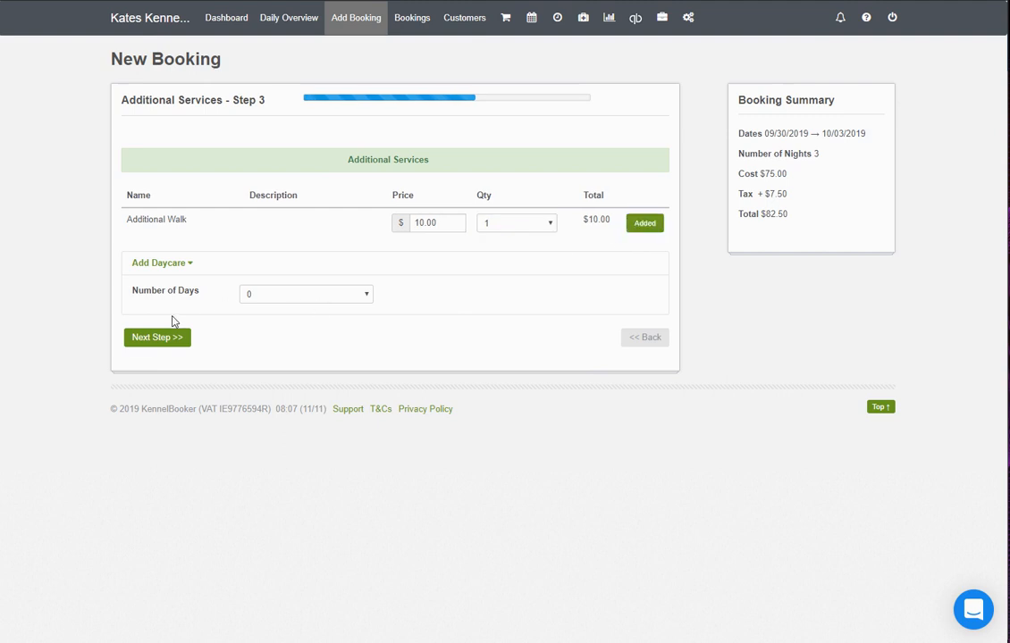
{"action": "left_click", "coordinate": [145, 340]}
{"action": "left_click", "coordinate": [157, 417]}
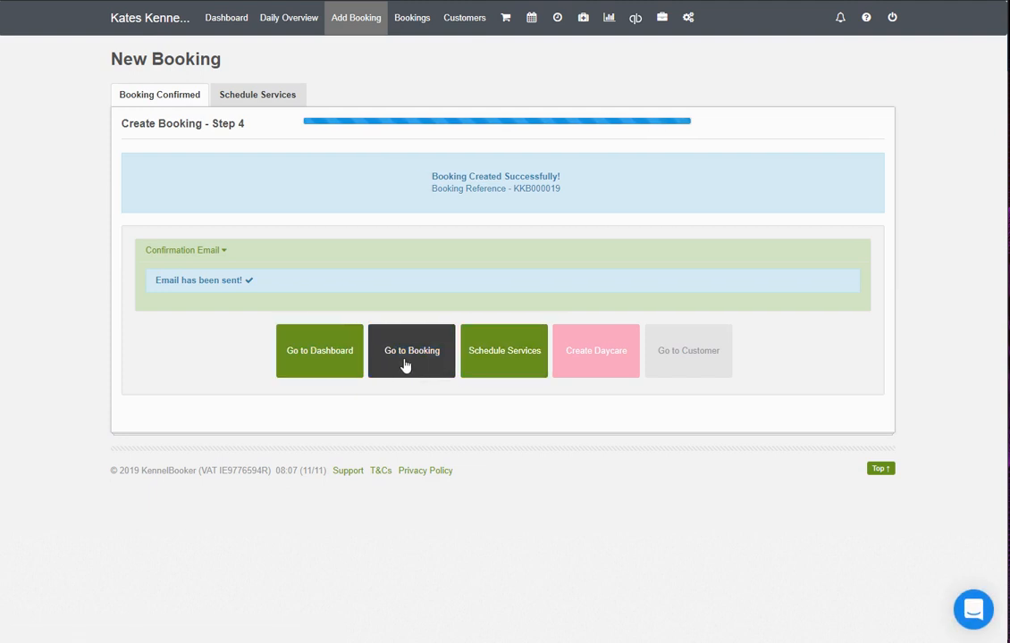
{"action": "left_click", "coordinate": [185, 251]}
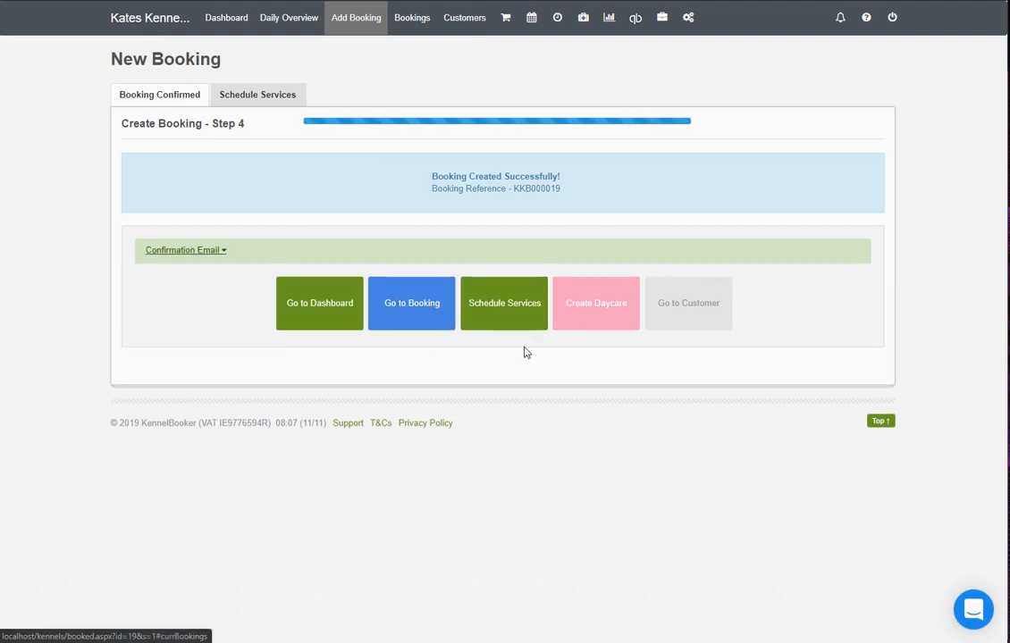
{"action": "left_click", "coordinate": [224, 250]}
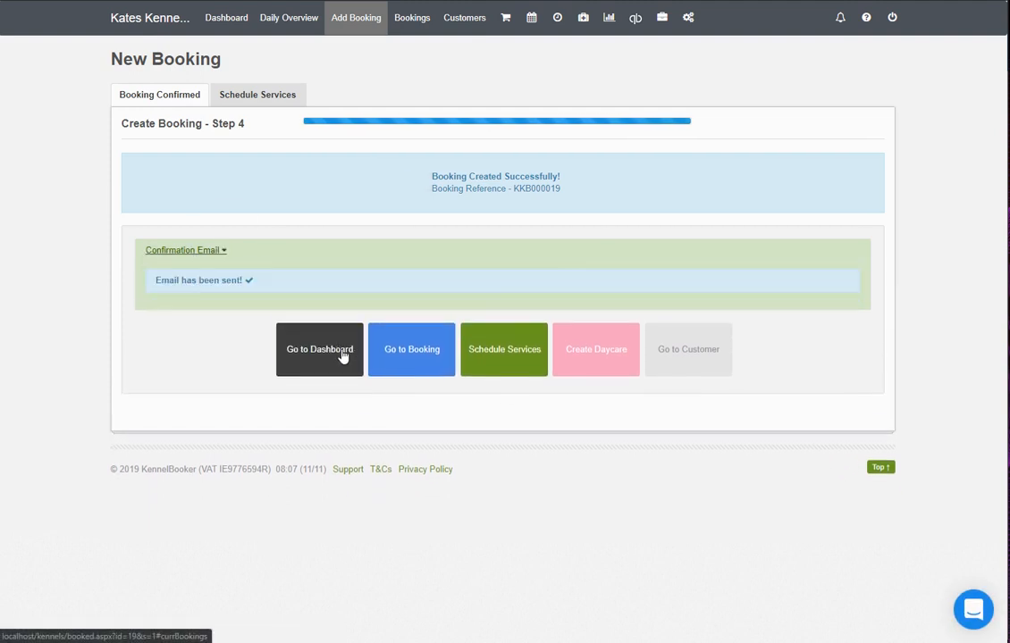
Open the newly created booking and add the daycare package "Buy 10 daycare credits - $150" to it
{"action": "left_click", "coordinate": [413, 361]}
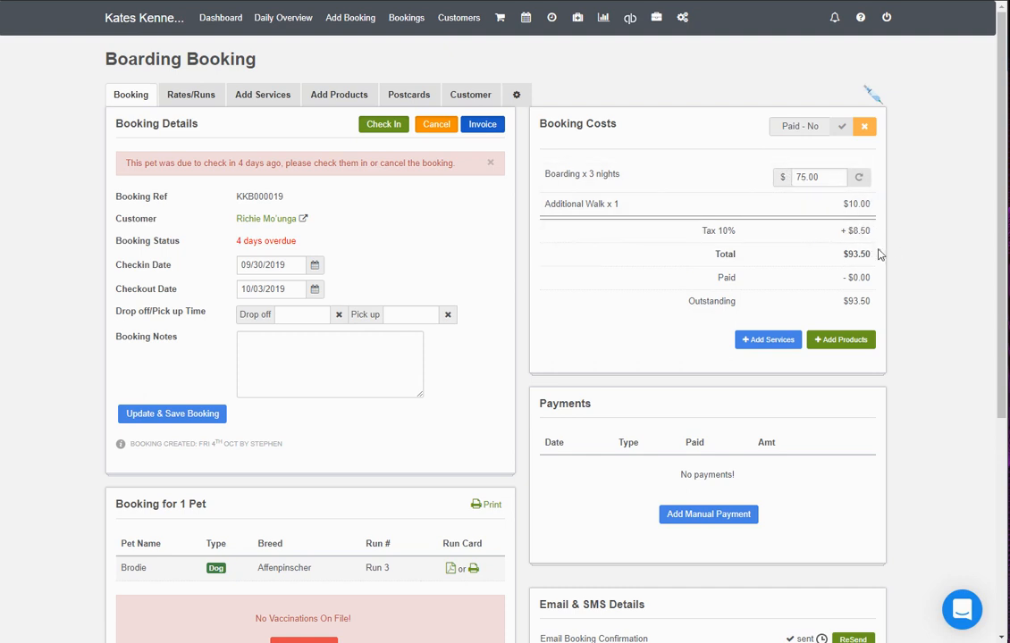
{"action": "left_click", "coordinate": [849, 341]}
{"action": "left_click", "coordinate": [502, 284]}
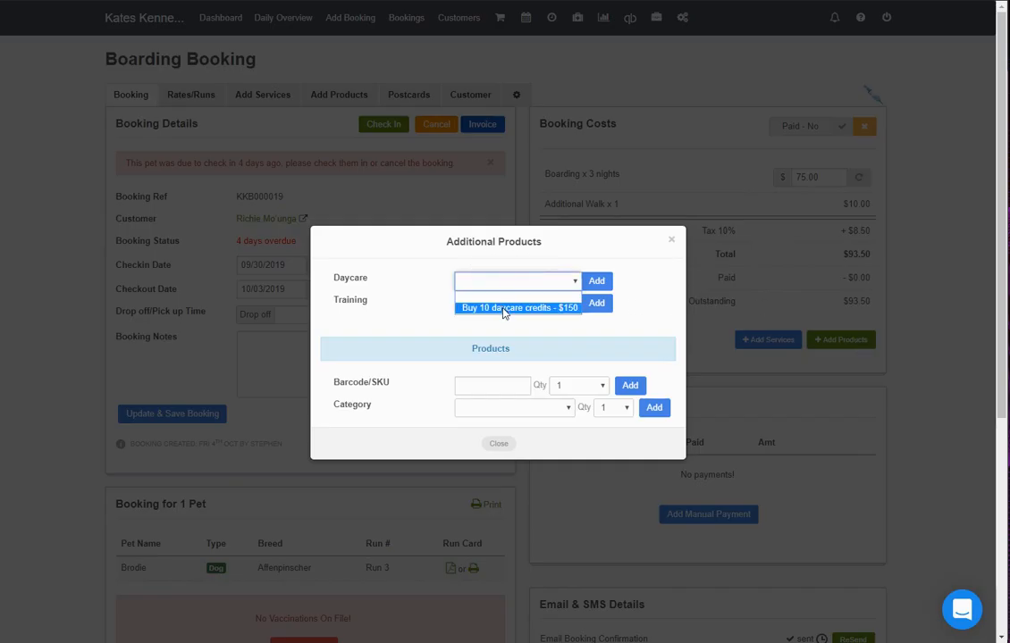
{"action": "left_click", "coordinate": [504, 308]}
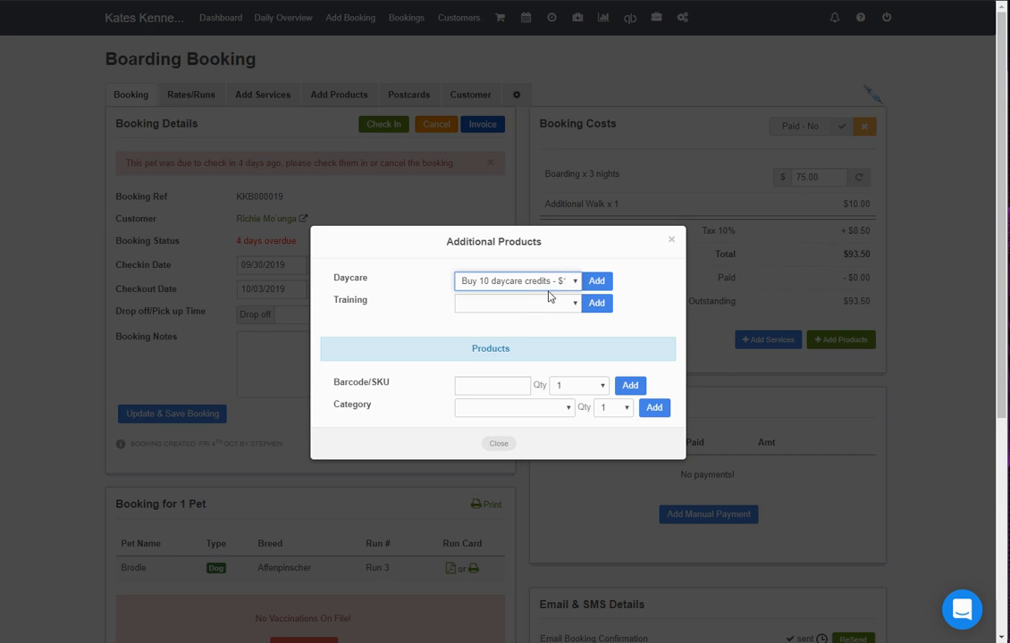
{"action": "left_click", "coordinate": [593, 284]}
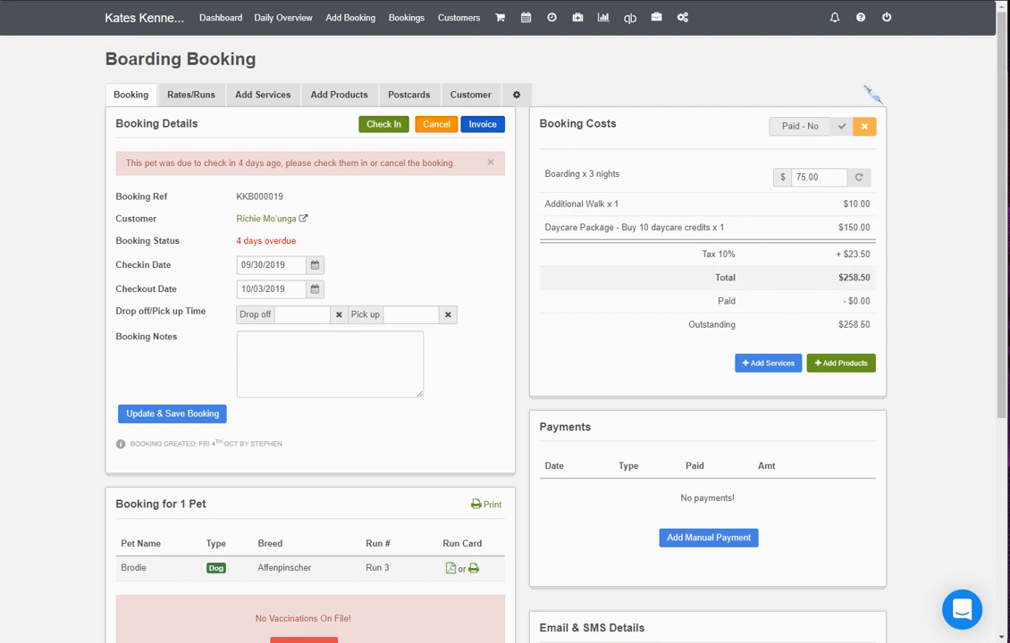
Record a manual cash payment of 258.50 dated 10/04/2019 for the booking's full total
{"action": "left_click_drag", "start_coordinate": [845, 284], "coordinate": [873, 280]}
{"action": "key", "text": "ctrl+c"}
{"action": "left_click", "coordinate": [667, 410]}
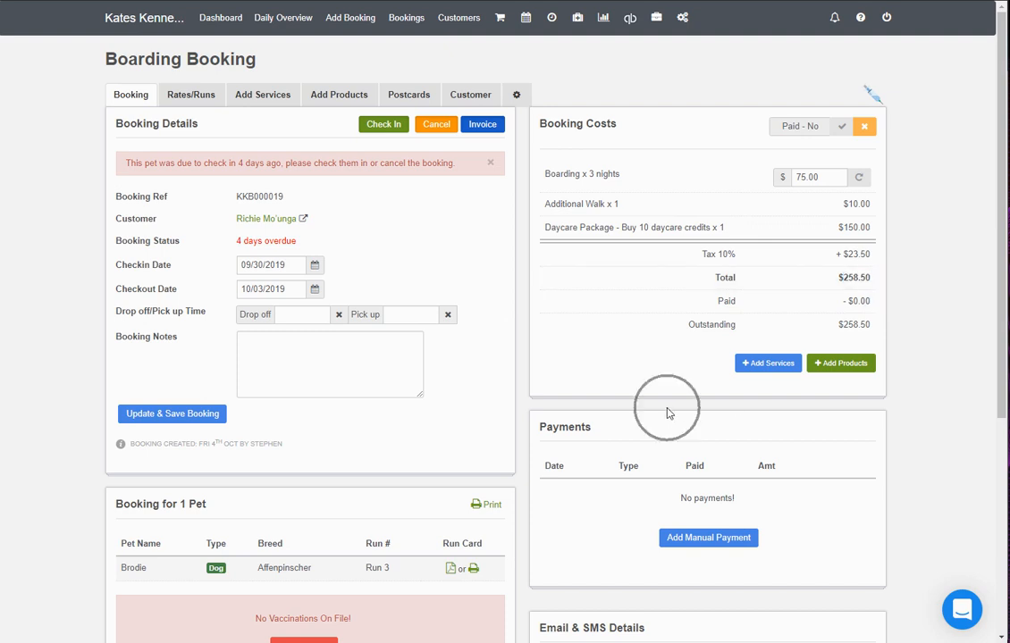
{"action": "left_click", "coordinate": [688, 543]}
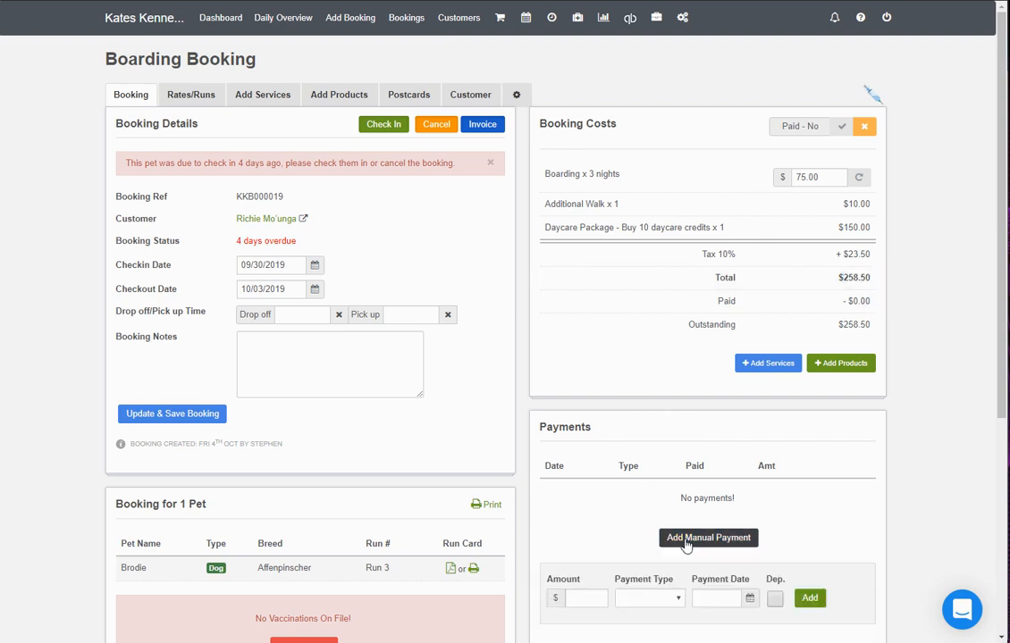
{"action": "scroll", "coordinate": [608, 527], "scroll_direction": "down", "scroll_amount": 1}
{"action": "left_click", "coordinate": [589, 531]}
{"action": "key", "text": "ctrl+v"}
{"action": "left_click", "coordinate": [643, 532]}
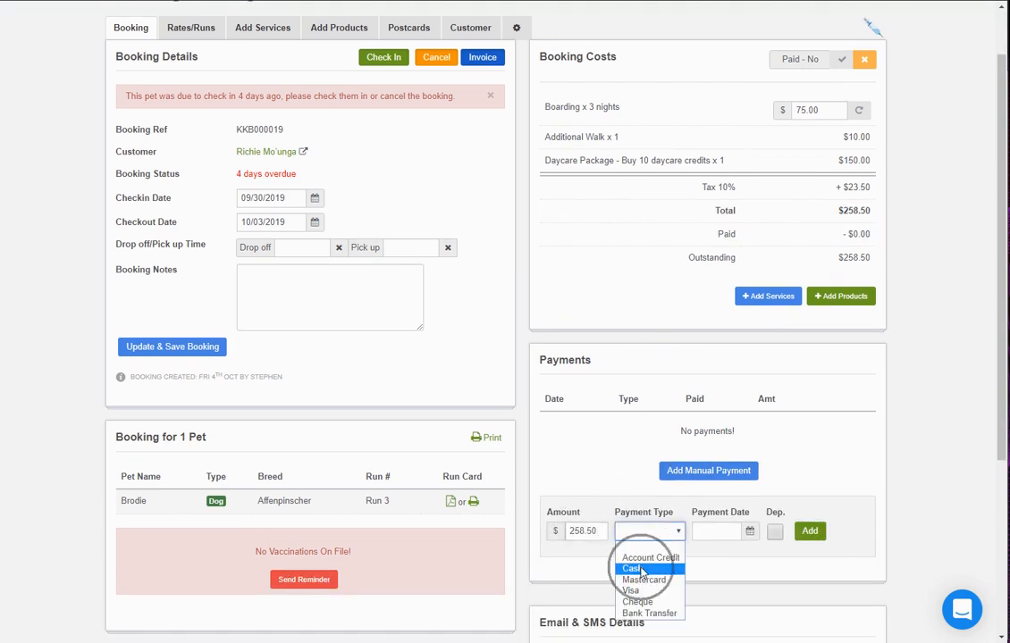
{"action": "left_click", "coordinate": [636, 569]}
{"action": "left_click", "coordinate": [712, 527]}
{"action": "left_click", "coordinate": [808, 594]}
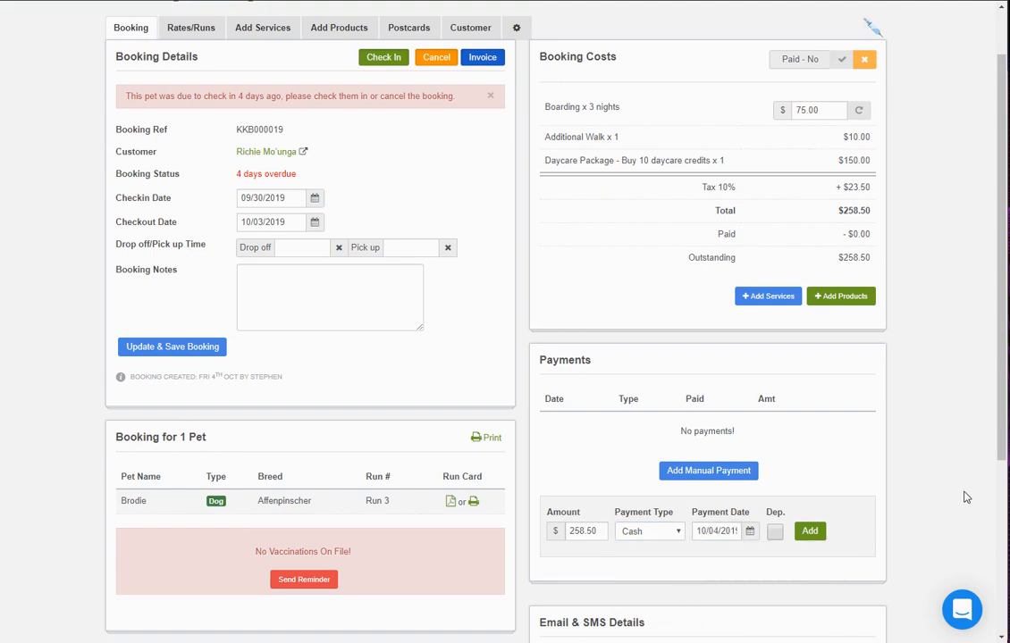
{"action": "left_click", "coordinate": [810, 531]}
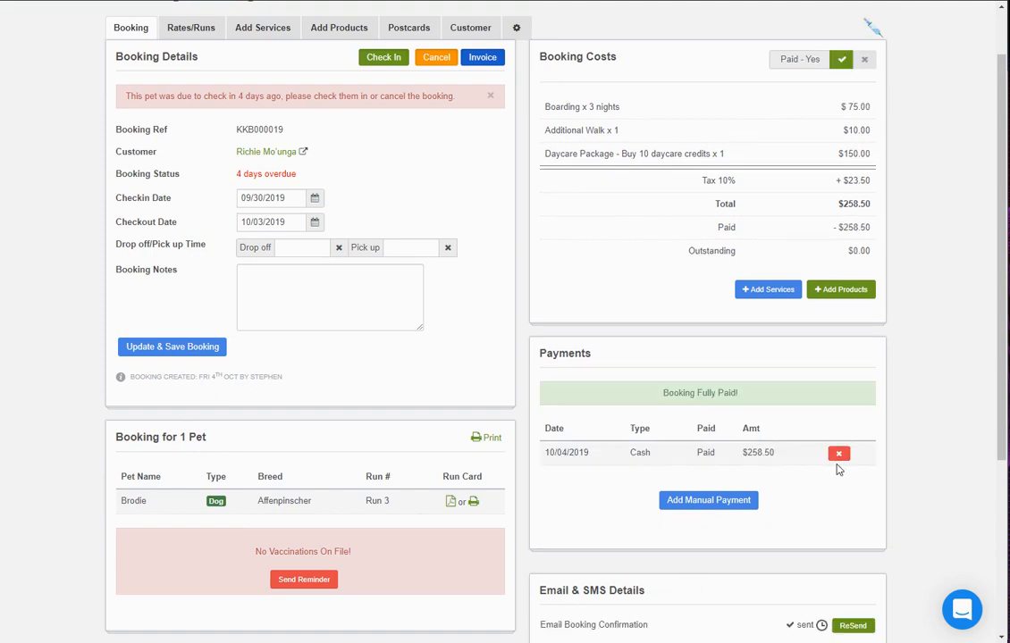
Check Brodie's booking in, and check it out with invoice creation enabled while keeping the price as it is
{"action": "scroll", "coordinate": [743, 433], "scroll_direction": "up", "scroll_amount": 1}
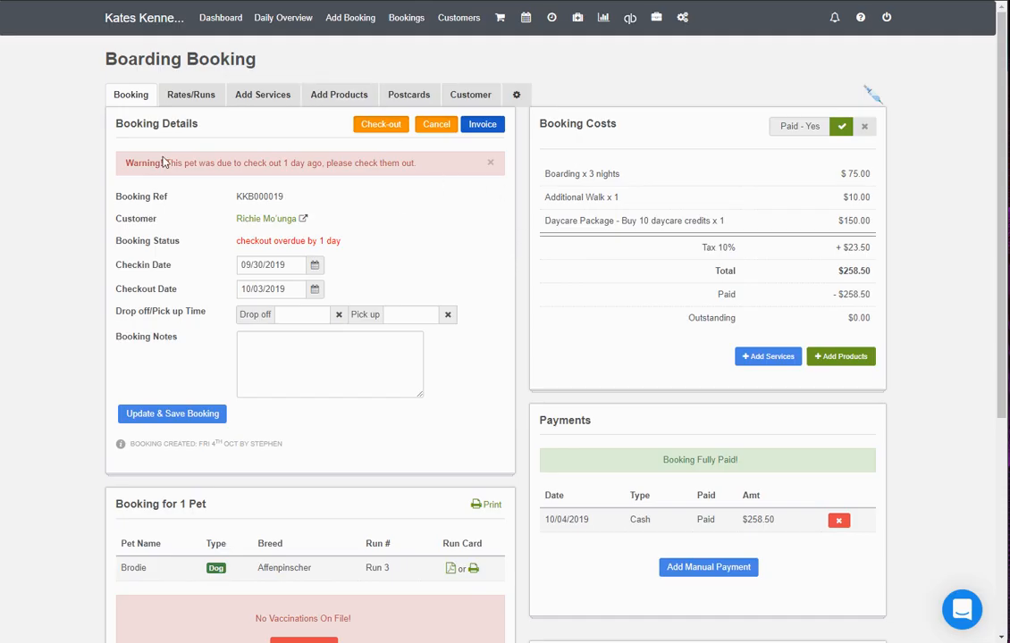
{"action": "left_click", "coordinate": [395, 129]}
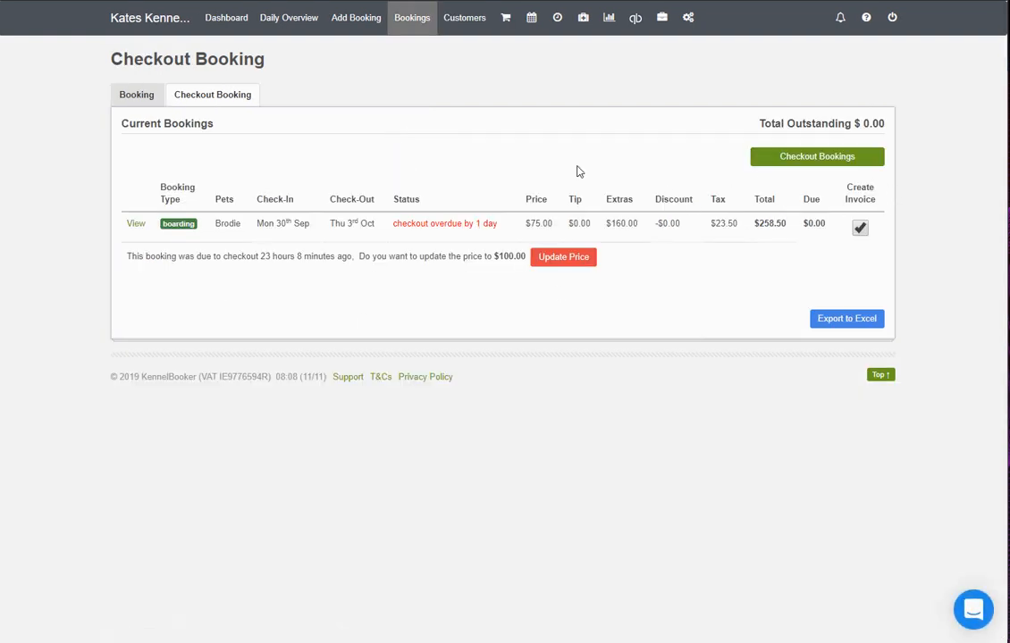
{"action": "left_click", "coordinate": [821, 161]}
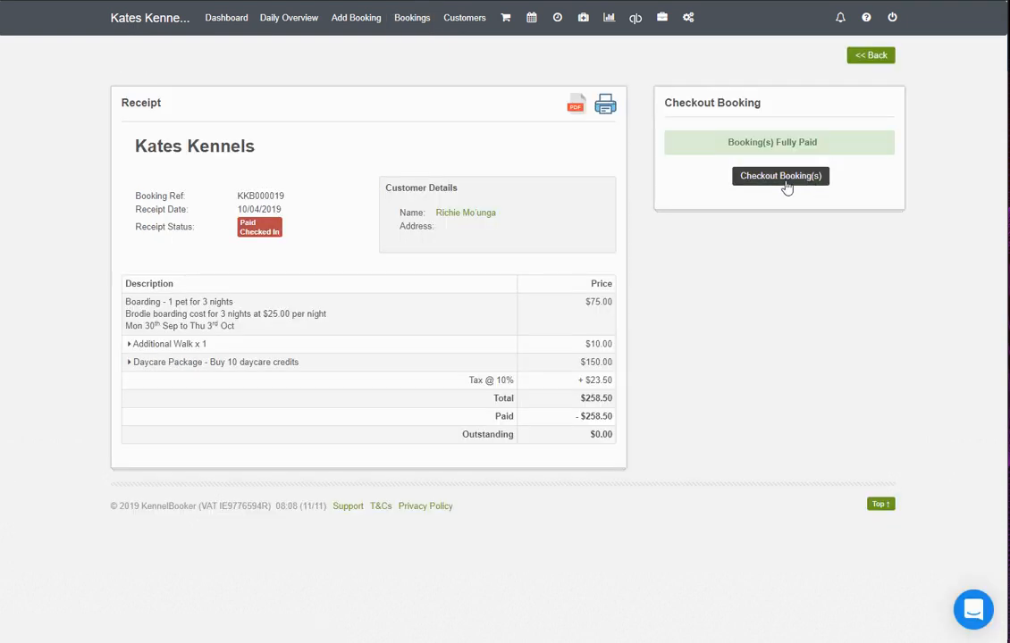
{"action": "left_click", "coordinate": [783, 181]}
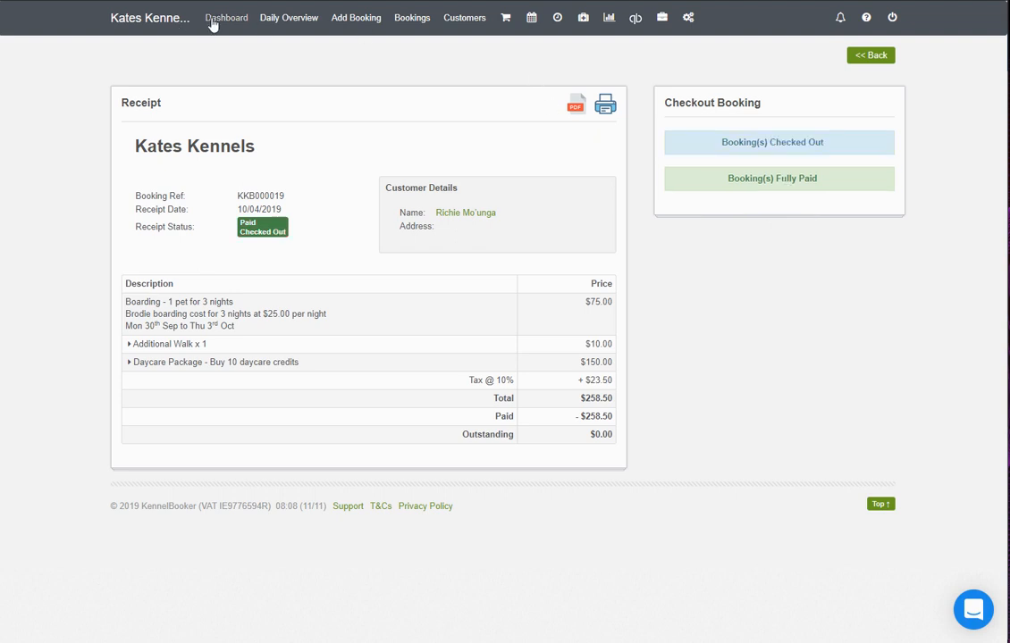
Open the list of checked-out bookings awaiting Xero and send Brodie's boarding booking to Xero
{"action": "left_click", "coordinate": [662, 22]}
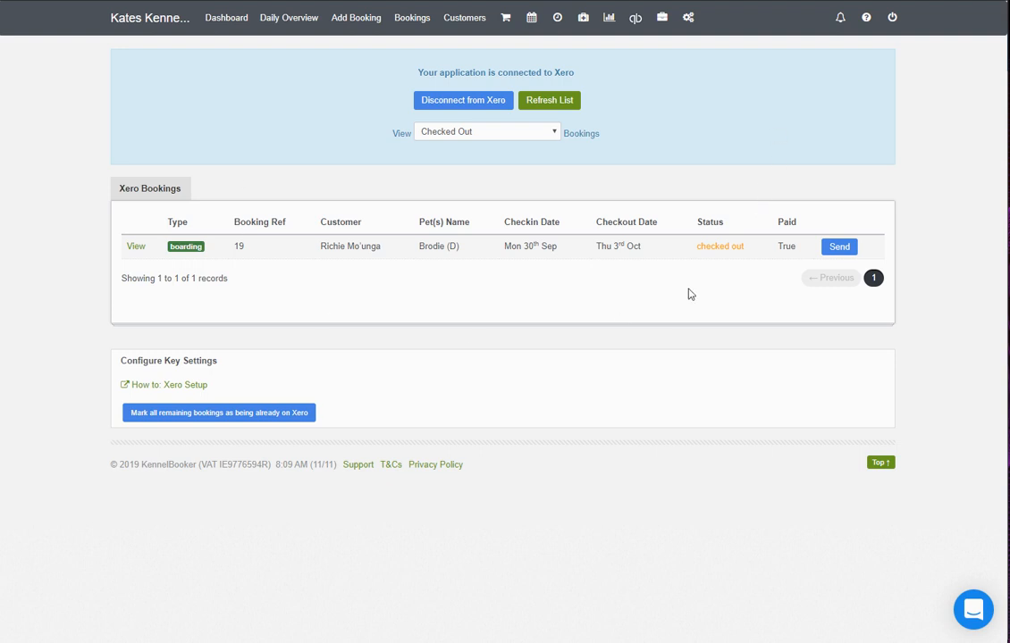
{"action": "left_click", "coordinate": [530, 133]}
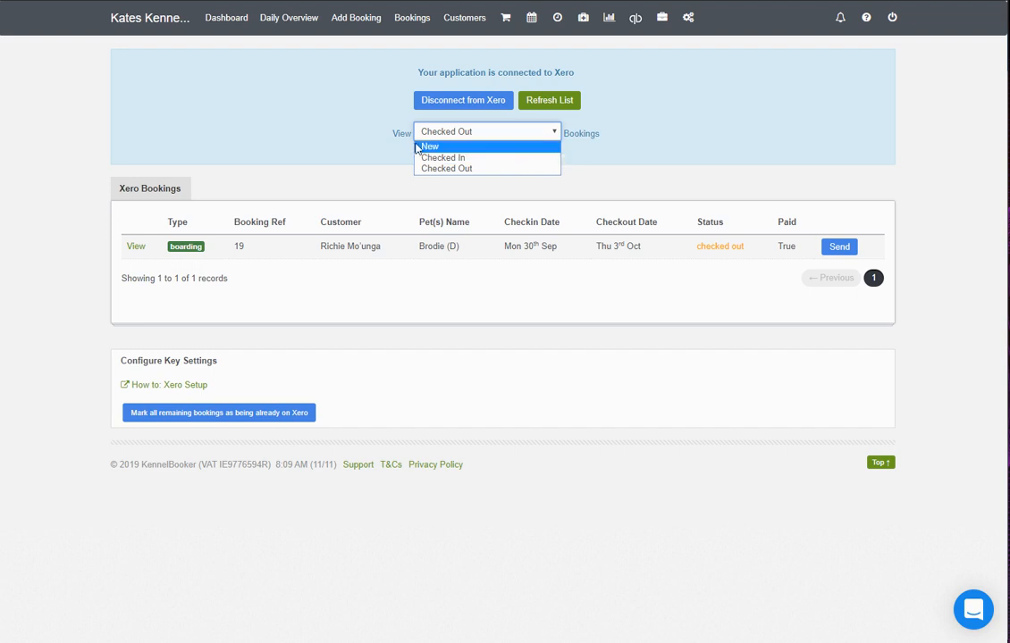
{"action": "left_click", "coordinate": [681, 164]}
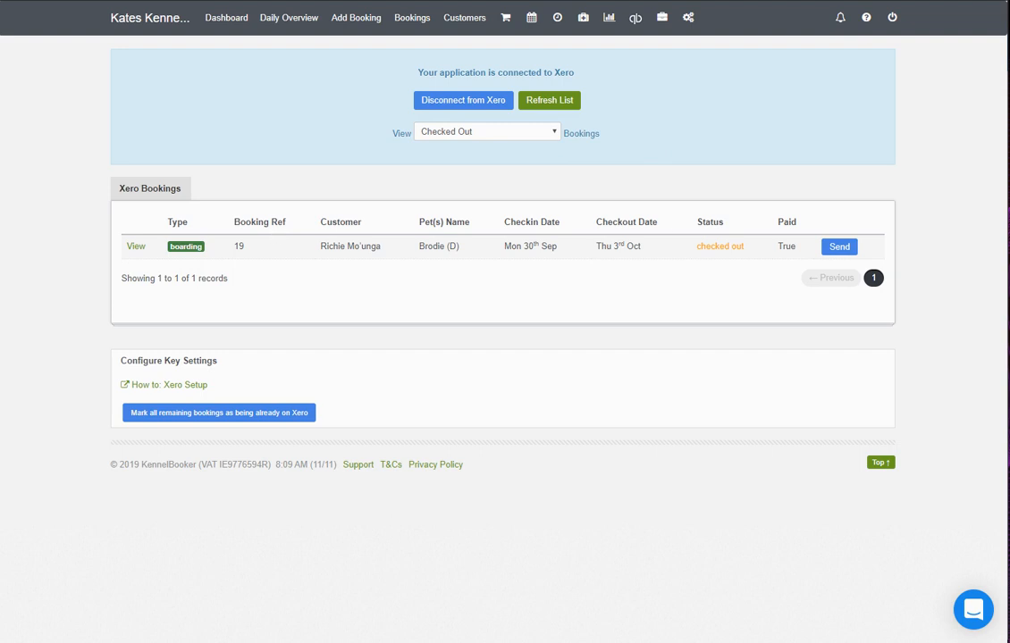
{"action": "left_click", "coordinate": [844, 252]}
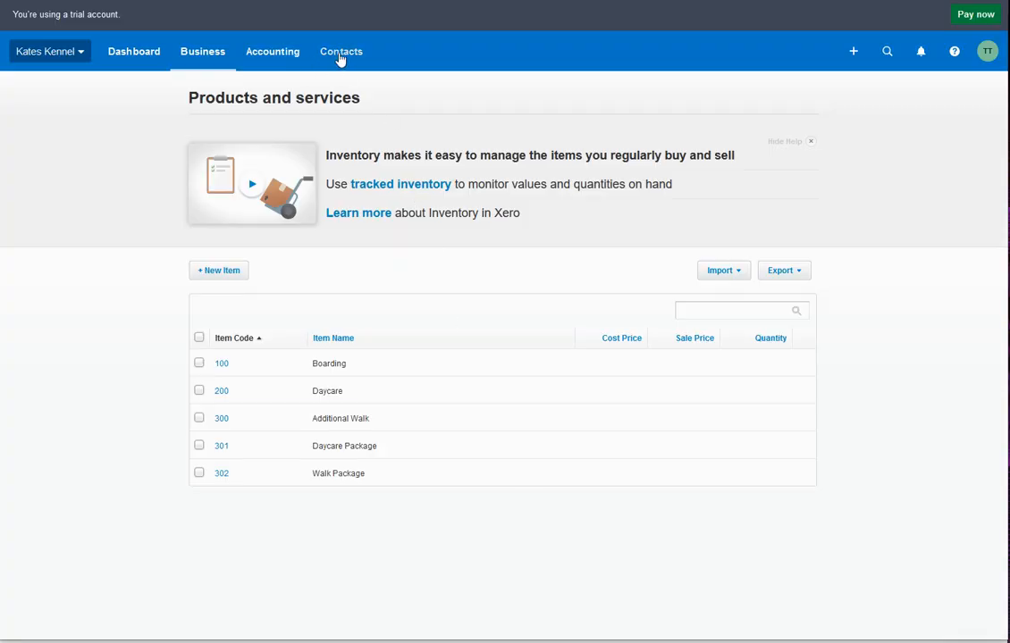
In Xero, open the customer's contact record and examine the line items and payment transaction of the booking's invoice
{"action": "left_click", "coordinate": [340, 57]}
{"action": "left_click", "coordinate": [349, 123]}
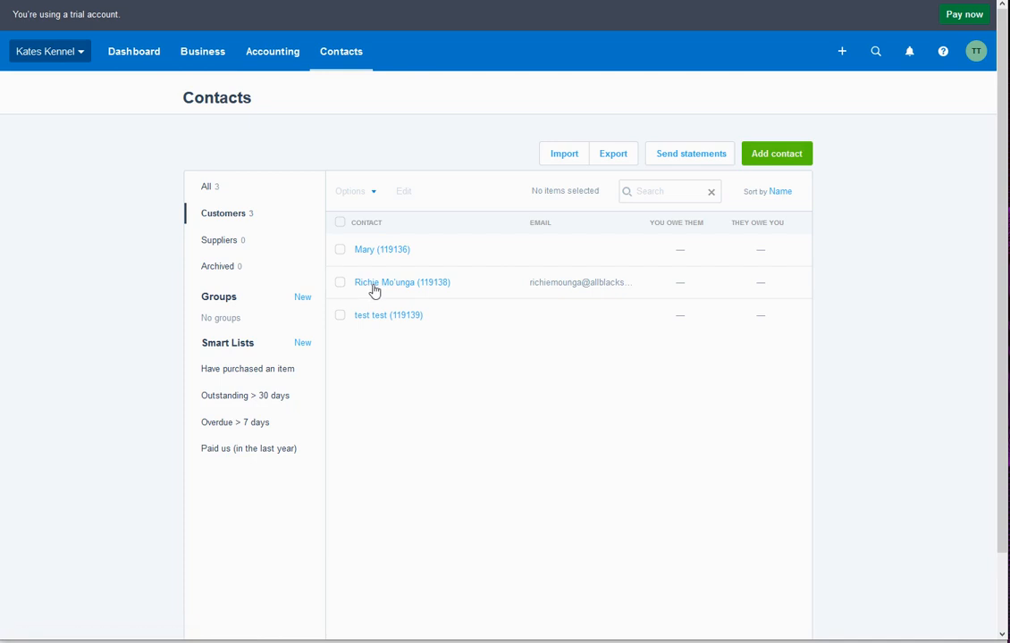
{"action": "left_click", "coordinate": [375, 288]}
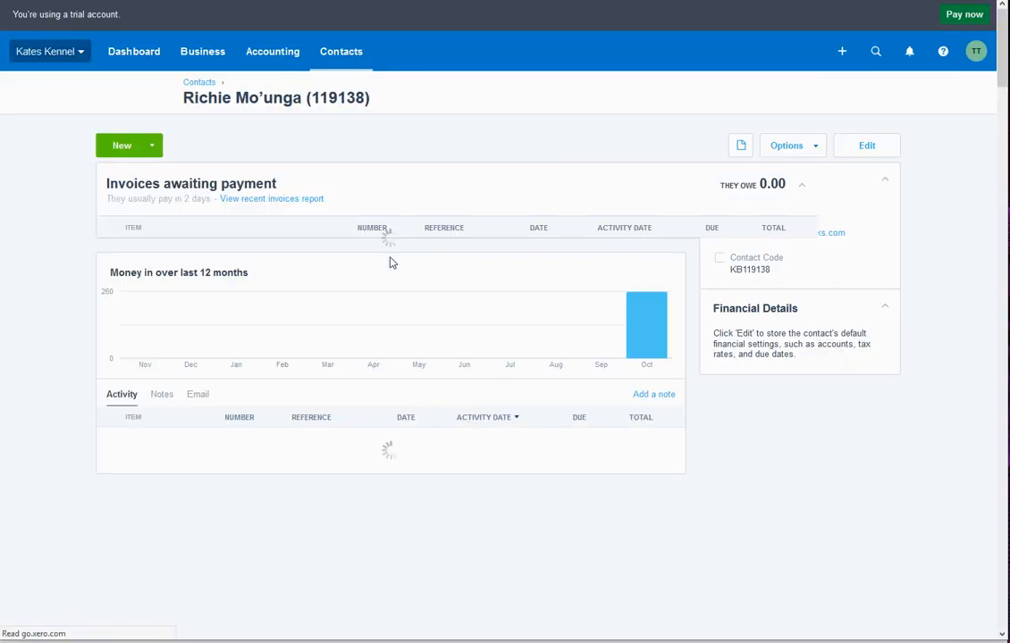
{"action": "scroll", "coordinate": [379, 274], "scroll_direction": "down", "scroll_amount": 2}
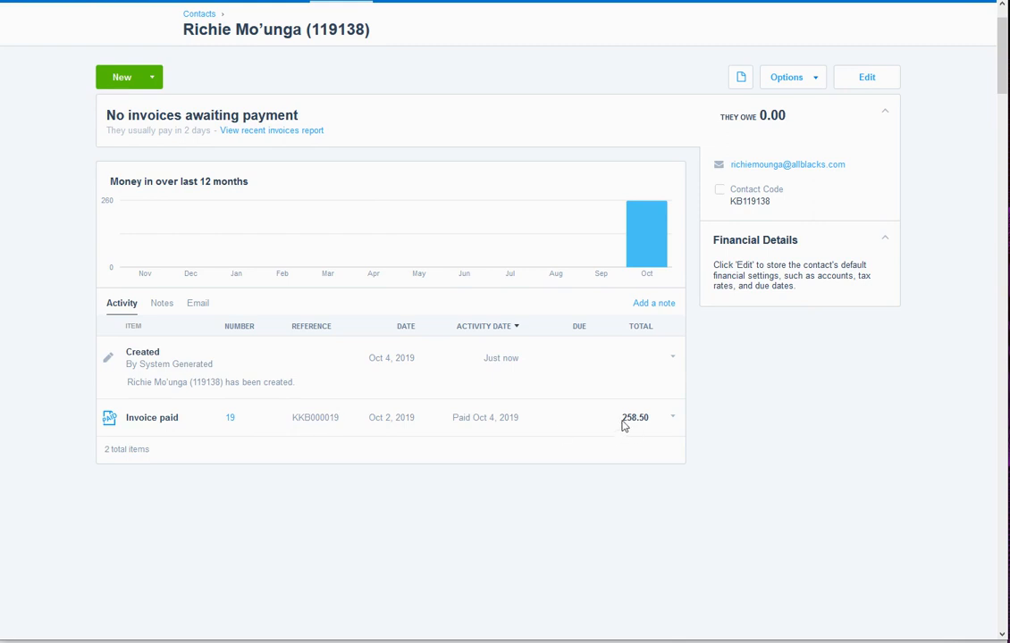
{"action": "left_click", "coordinate": [229, 419]}
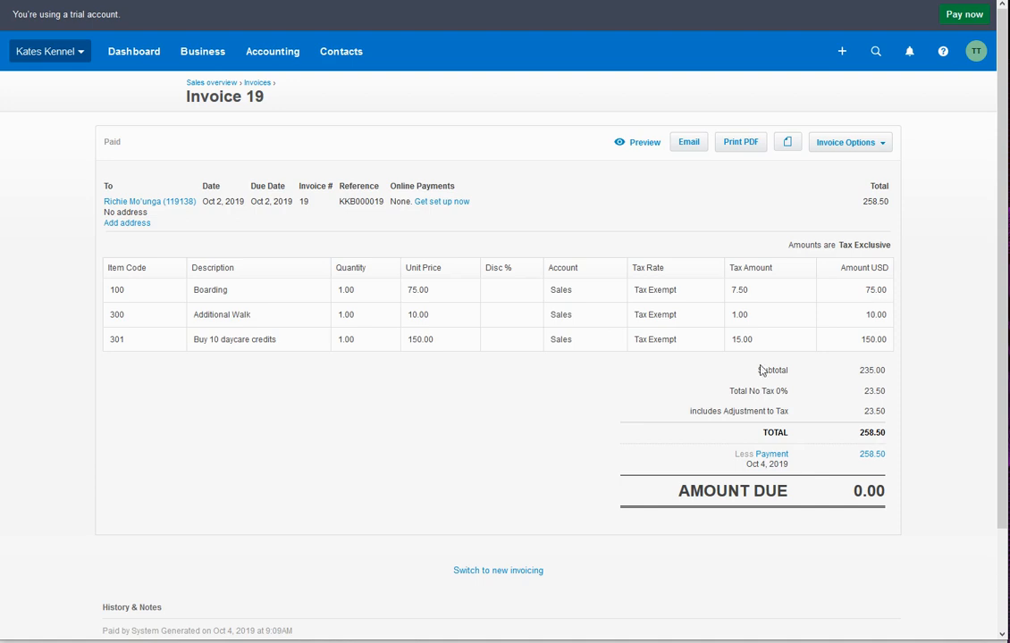
{"action": "left_click", "coordinate": [769, 455]}
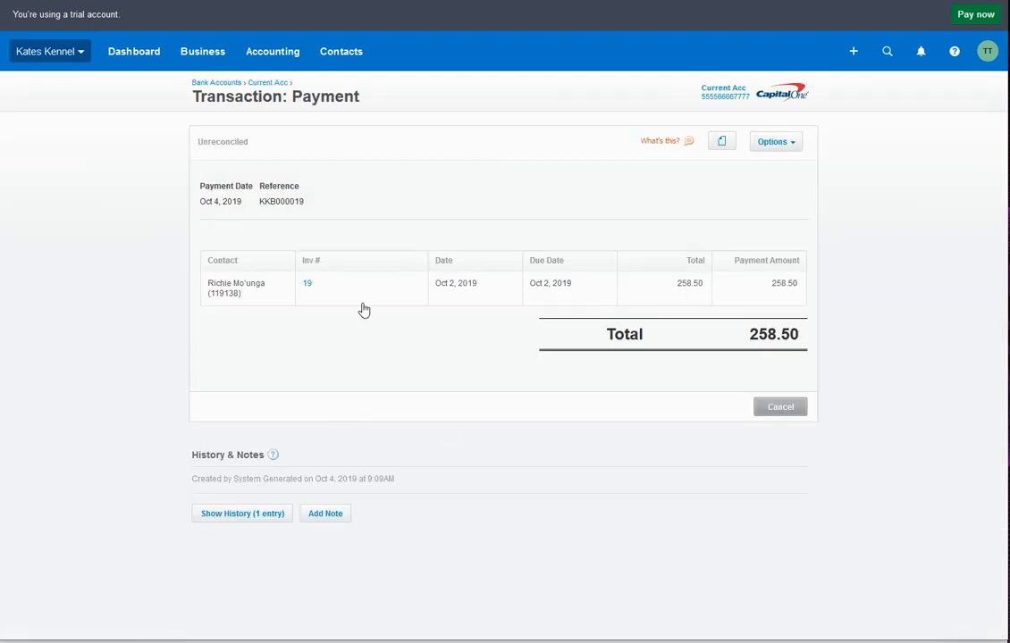